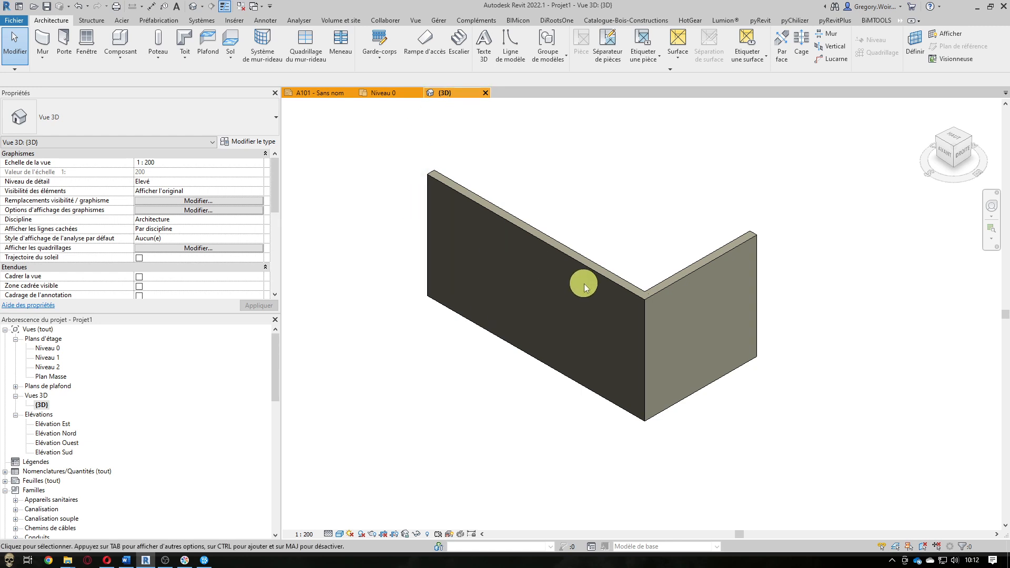
Step: Place a horizontal wall sweep (Profil en relief) on the long wall's outer face, about 2 m above Niveau 0
{"action": "left_click", "coordinate": [45, 60]}
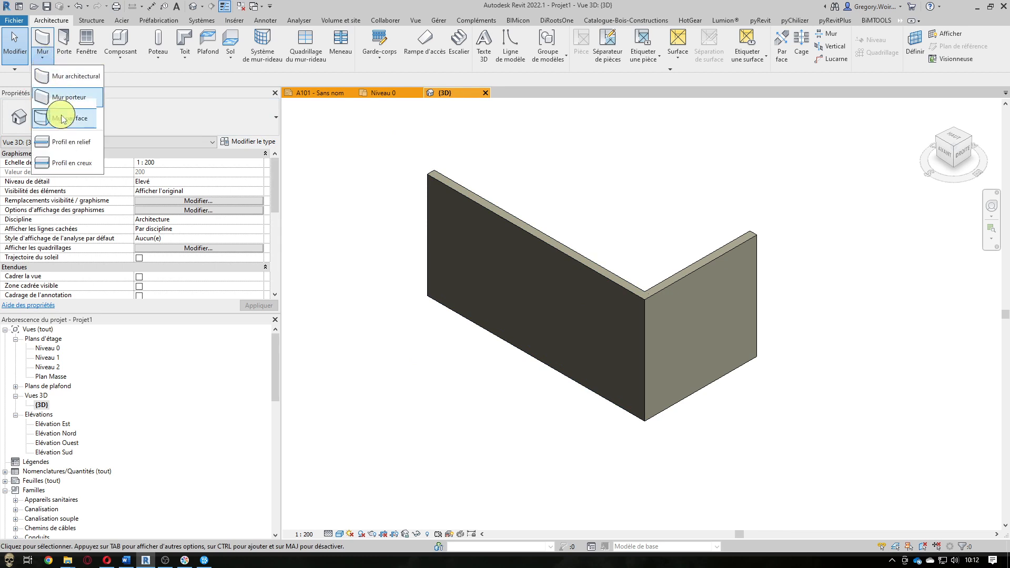
{"action": "left_click", "coordinate": [76, 146]}
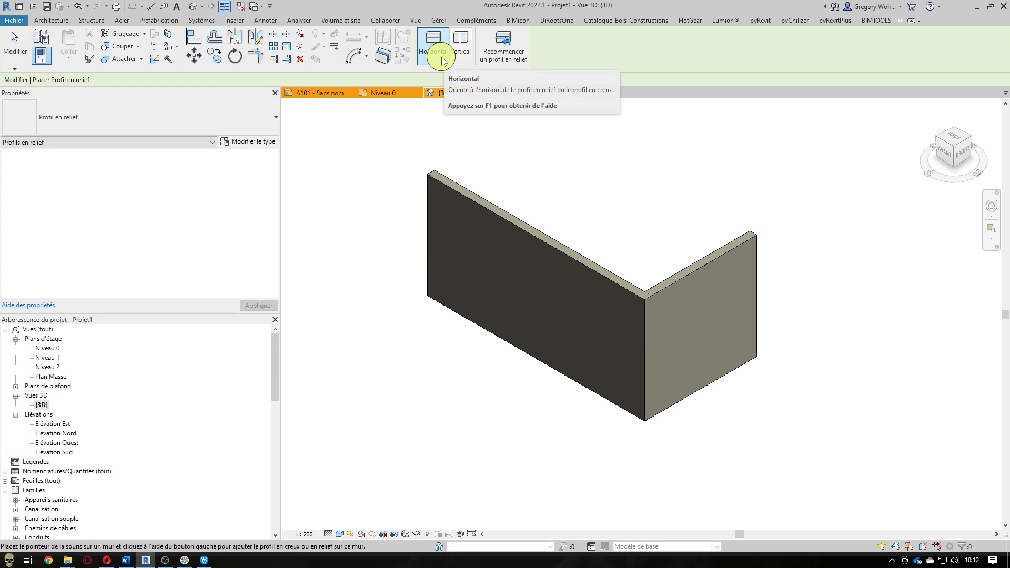
{"action": "left_click", "coordinate": [458, 58]}
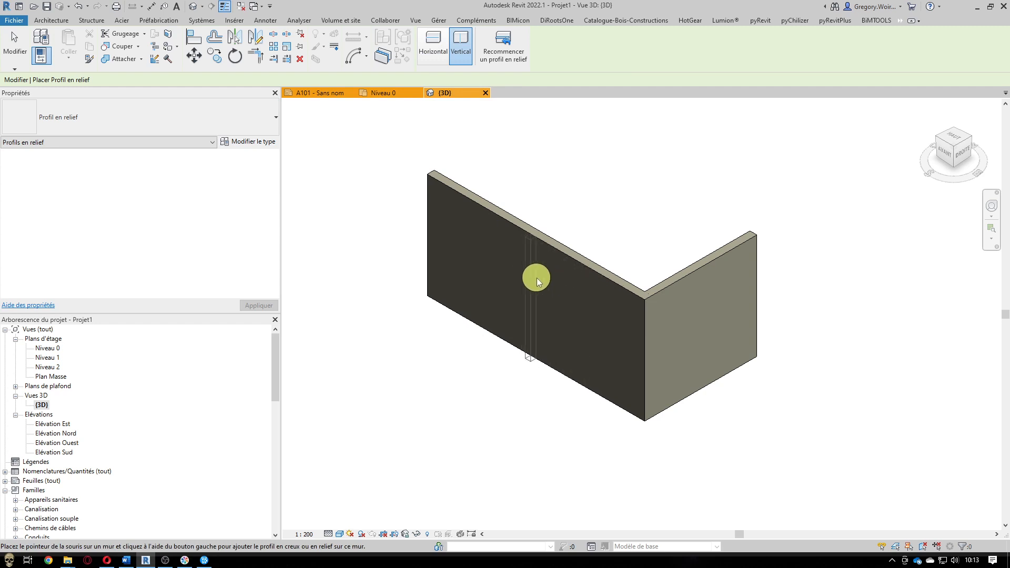
{"action": "scroll", "coordinate": [536, 278], "scroll_direction": "up", "scroll_amount": 2}
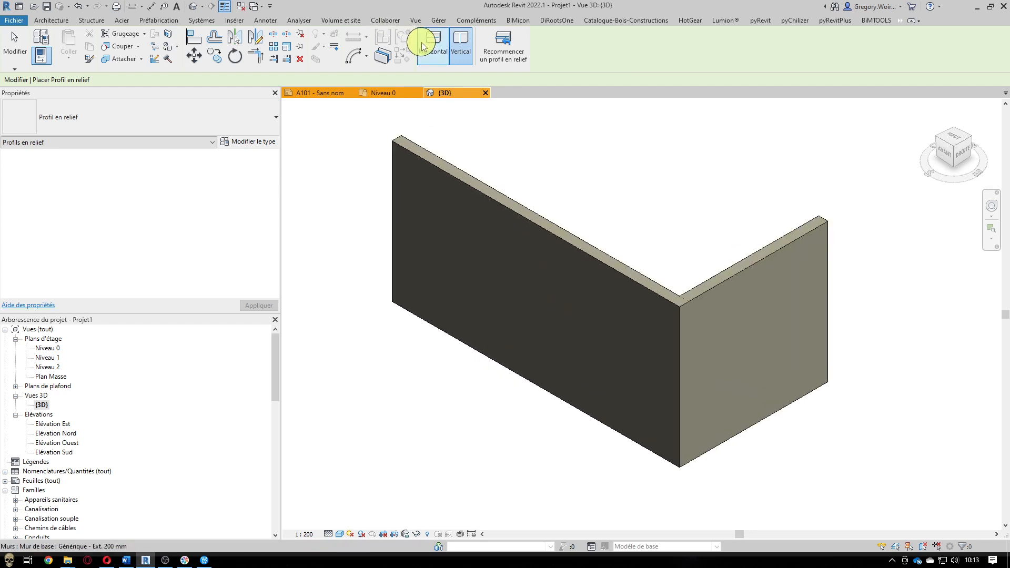
{"action": "left_click", "coordinate": [435, 50]}
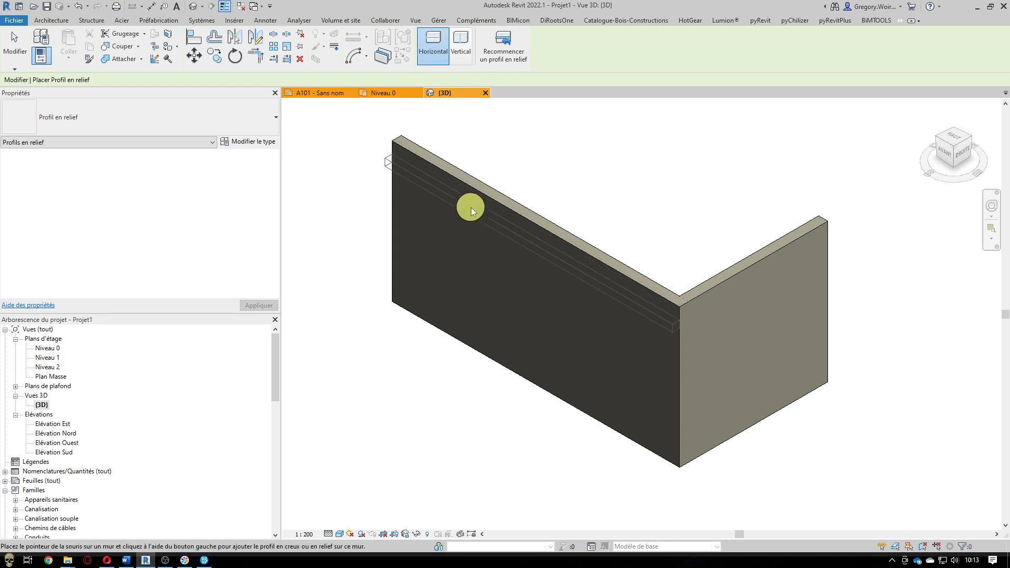
{"action": "left_click", "coordinate": [471, 243]}
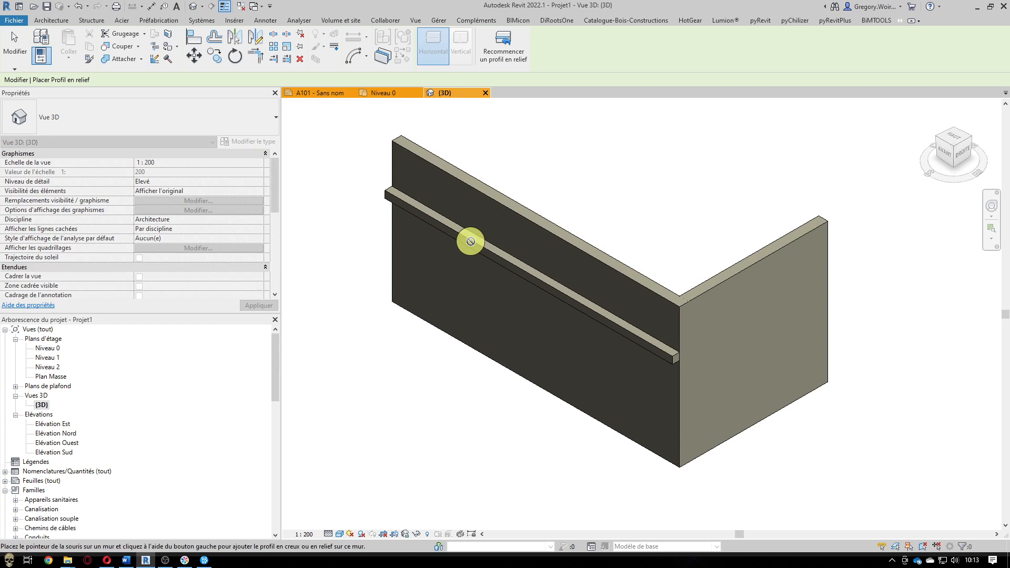
{"action": "left_click", "coordinate": [13, 42]}
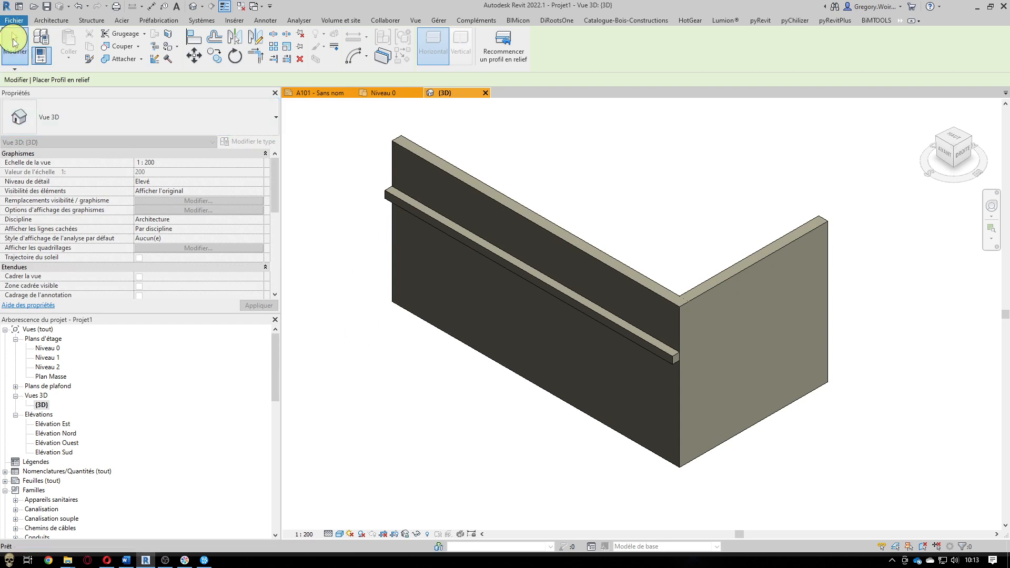
Step: Set the wall sweep's height above the base of the long wall to 2.15 m
{"action": "left_click", "coordinate": [576, 305]}
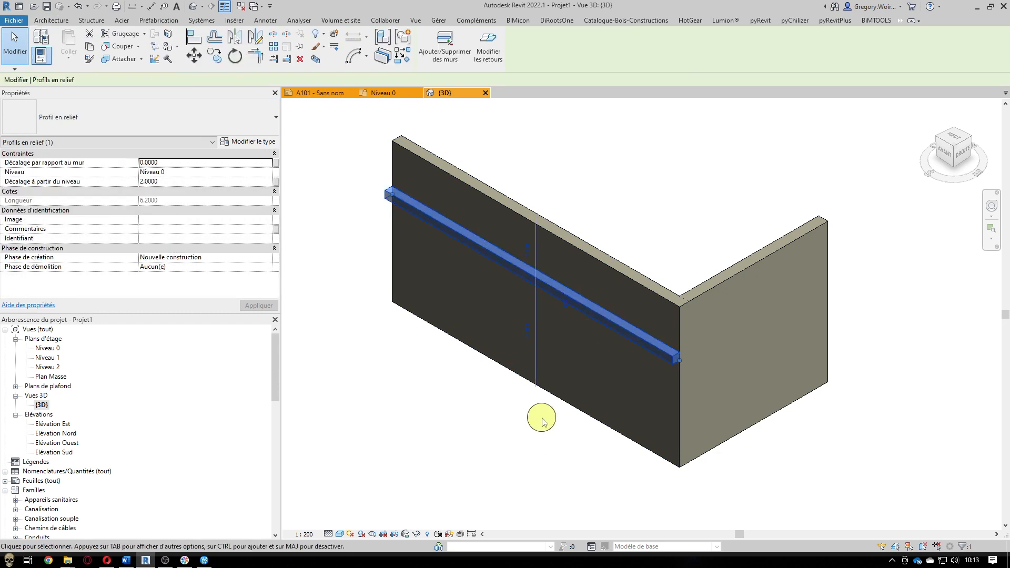
{"action": "left_click", "coordinate": [947, 154]}
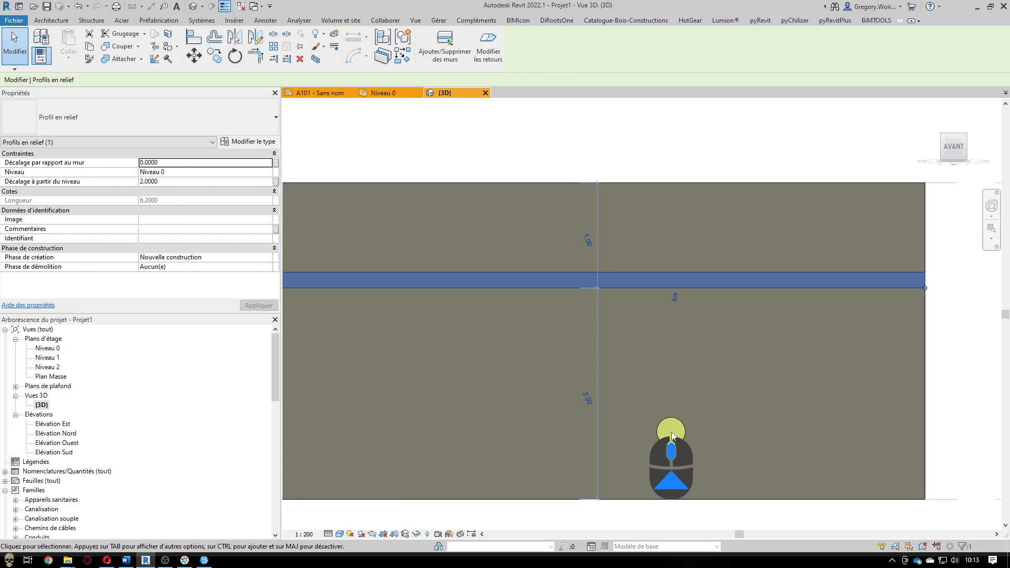
{"action": "left_click", "coordinate": [586, 399]}
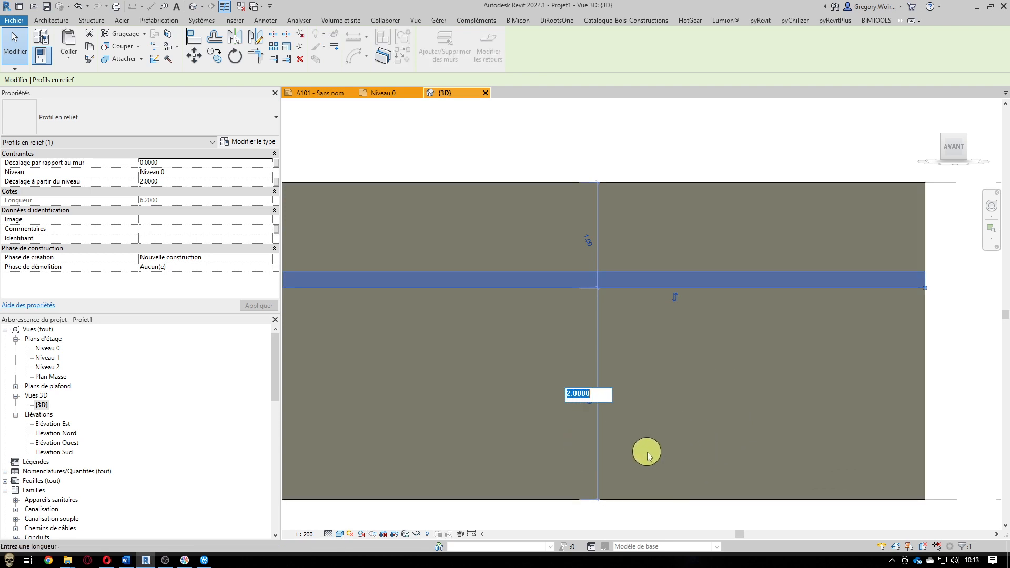
{"action": "type", "text": "2.15"}
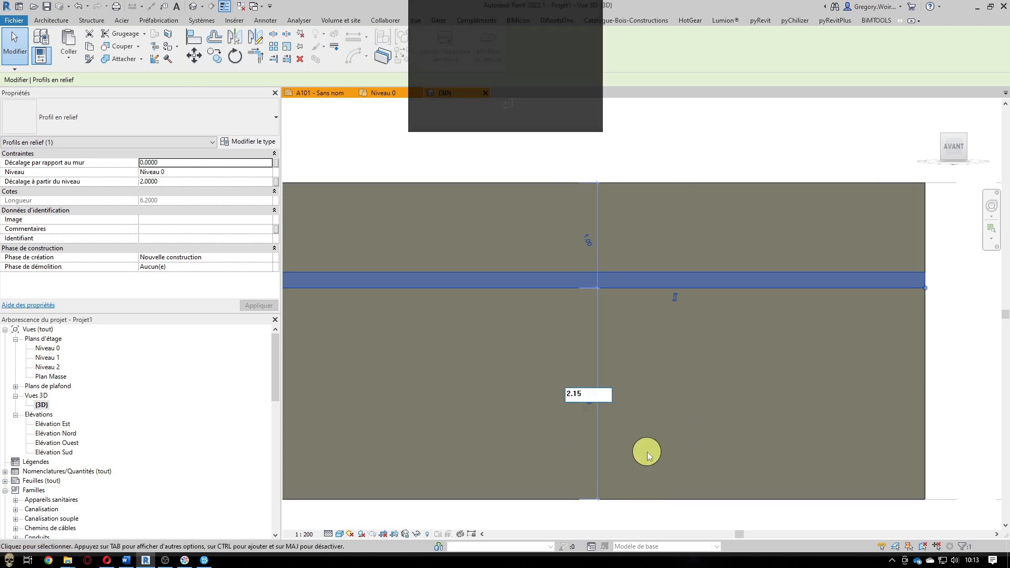
{"action": "key", "text": "Return"}
{"action": "left_click", "coordinate": [796, 140]}
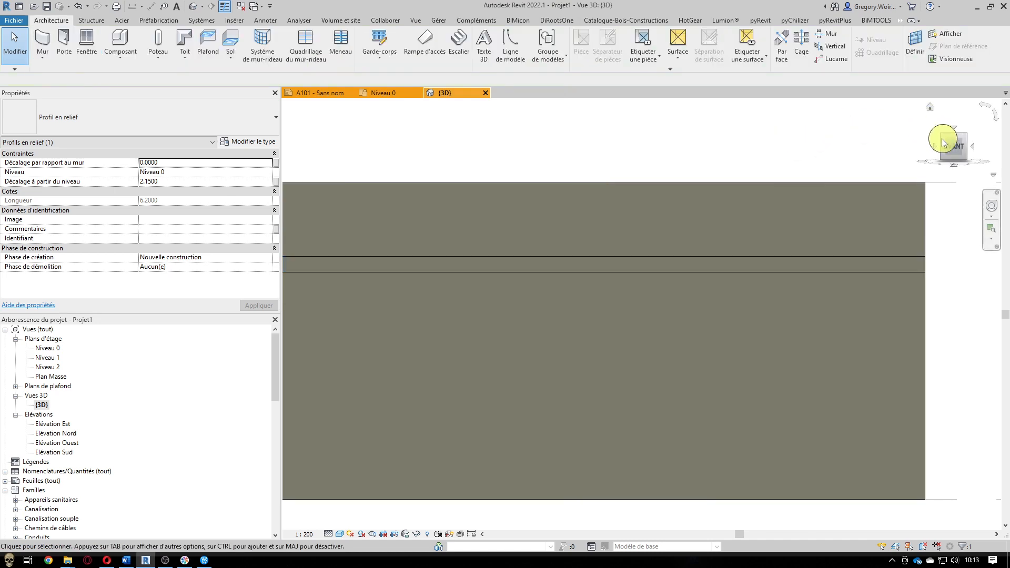
Step: Change the wall sweep type's profile to C-Canal-Profil : C250X30 and apply it
{"action": "left_click", "coordinate": [978, 145]}
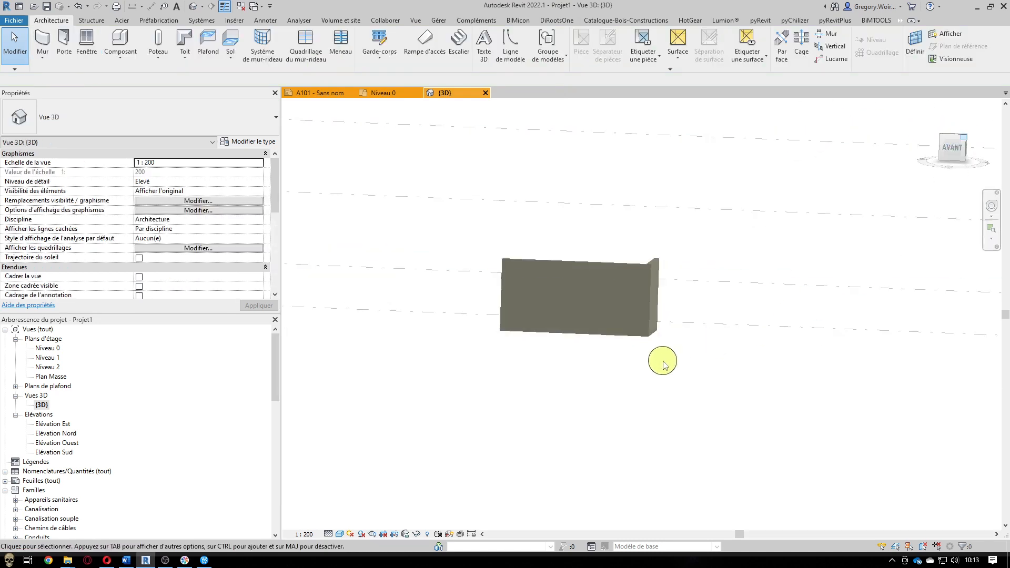
{"action": "scroll", "coordinate": [646, 342], "scroll_direction": "up", "scroll_amount": 10}
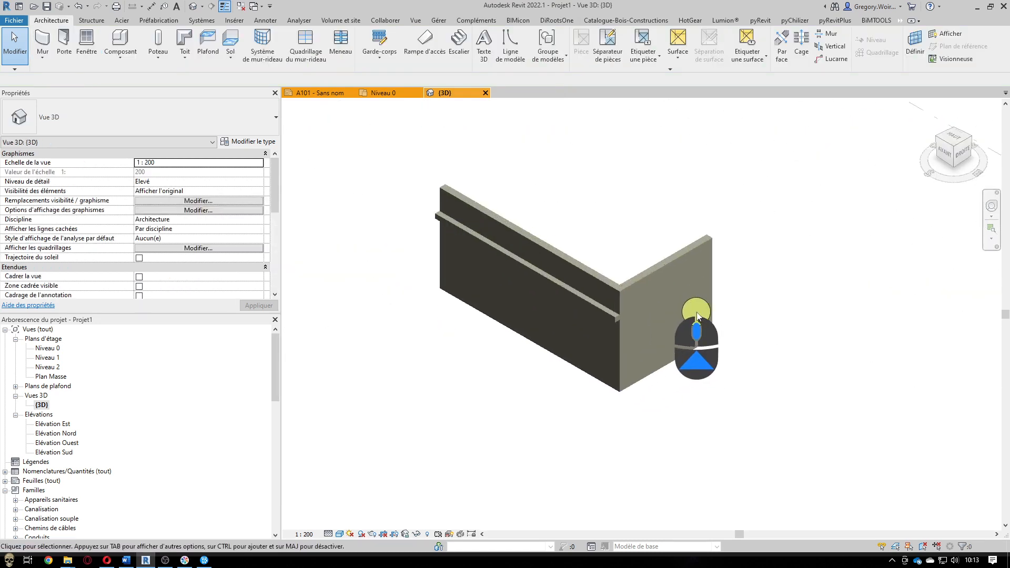
{"action": "scroll", "coordinate": [468, 420], "scroll_direction": "down", "scroll_amount": 3}
{"action": "middle_click_drag", "start_coordinate": [460, 451], "coordinate": [601, 325]}
{"action": "left_click", "coordinate": [625, 305]}
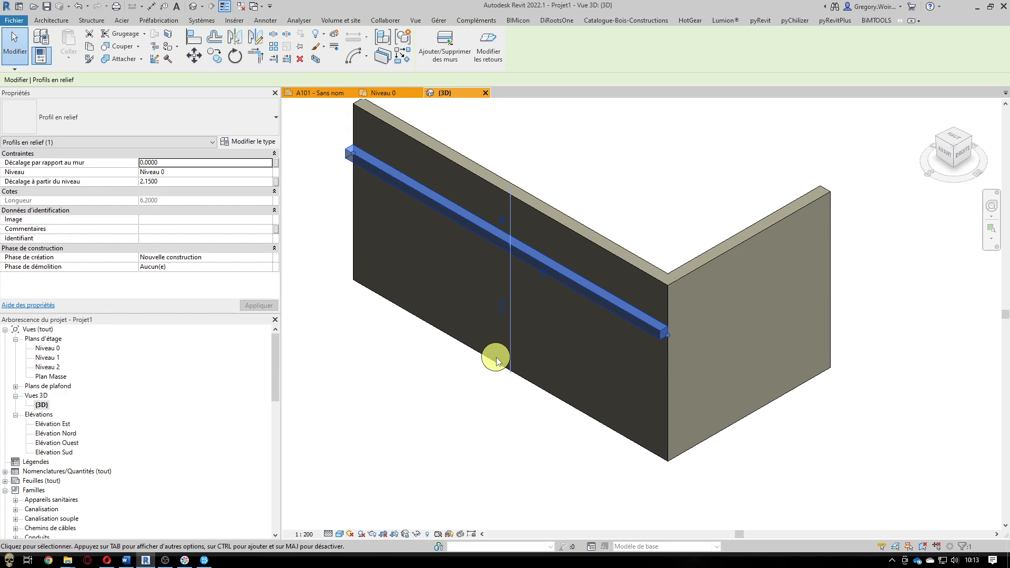
{"action": "left_click", "coordinate": [246, 142]}
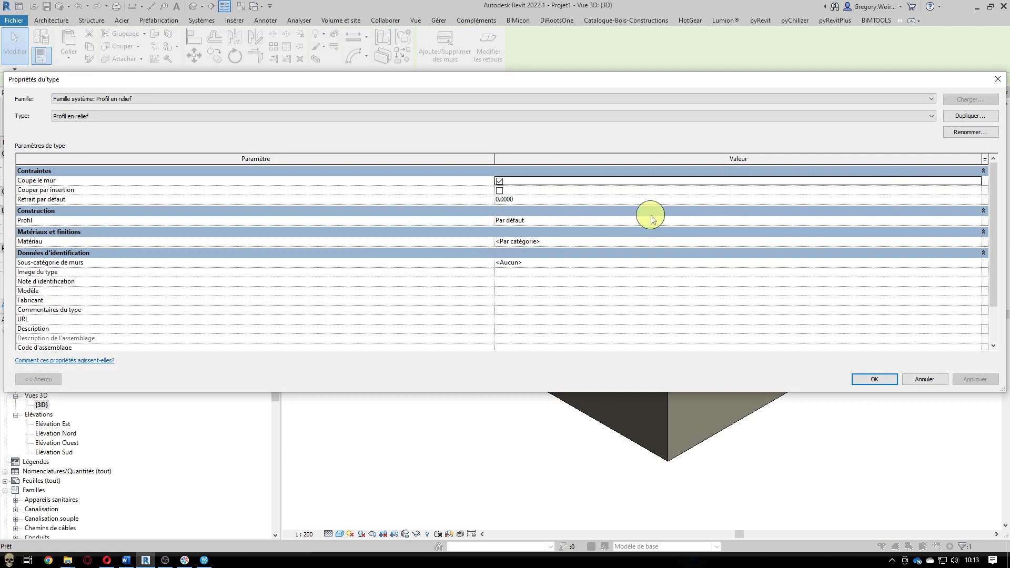
{"action": "left_click", "coordinate": [626, 221]}
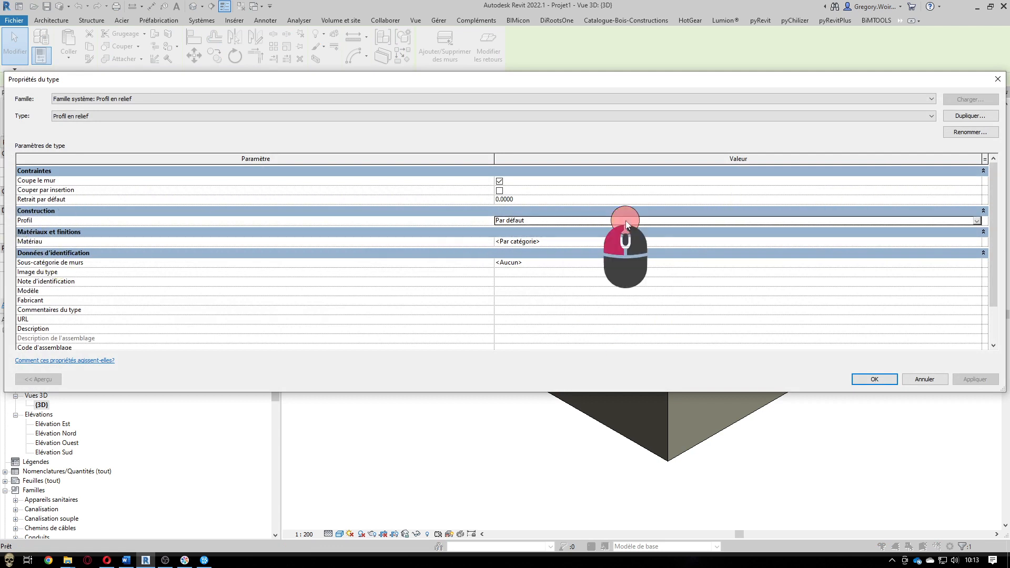
{"action": "left_click", "coordinate": [976, 221]}
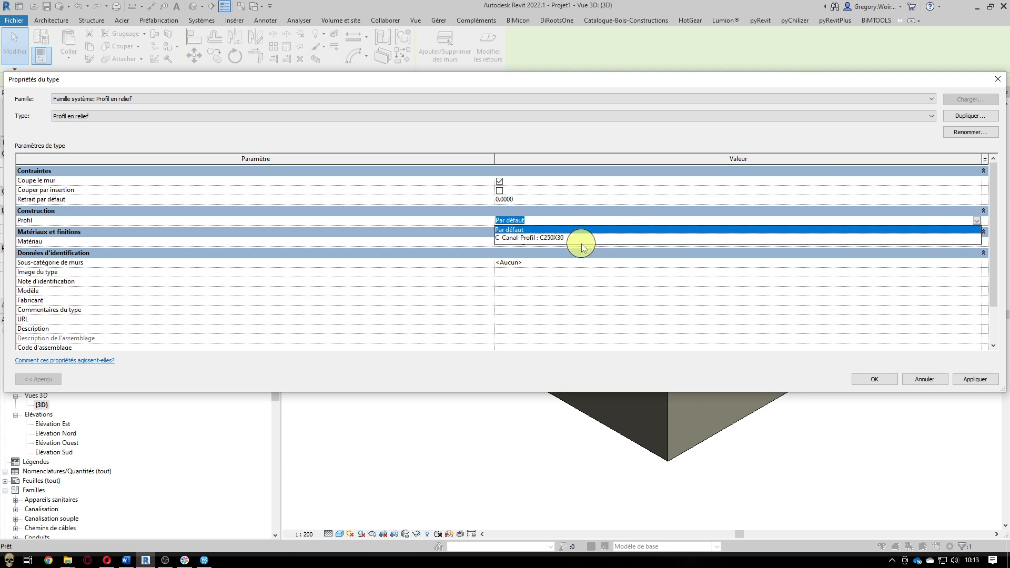
{"action": "left_click", "coordinate": [537, 238]}
{"action": "left_click", "coordinate": [975, 382]}
{"action": "left_click", "coordinate": [877, 379]}
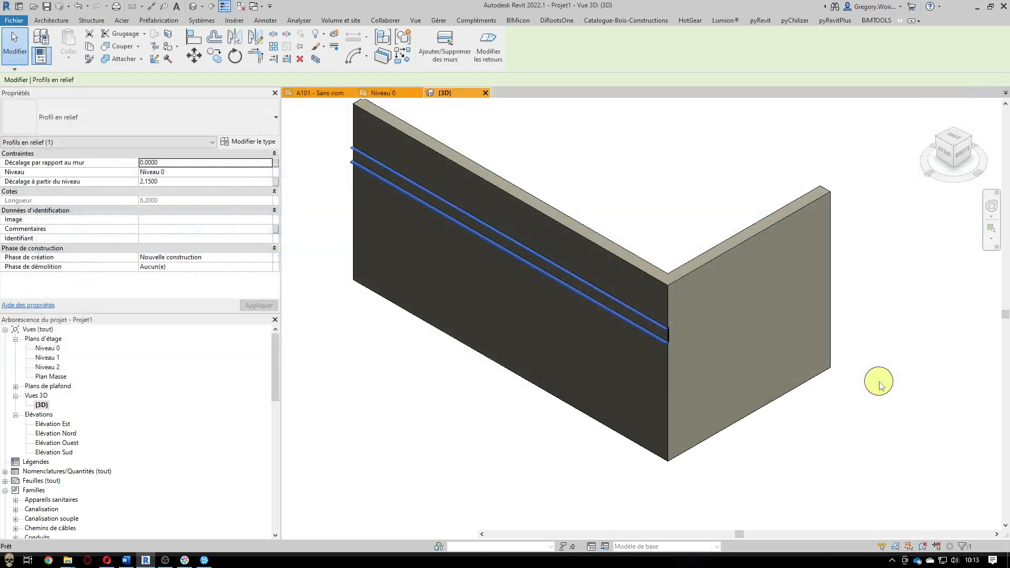
{"action": "left_click", "coordinate": [586, 484]}
Step: Set the wall sweep type's profile back to Par défaut and apply it
{"action": "scroll", "coordinate": [679, 344], "scroll_direction": "up", "scroll_amount": 4}
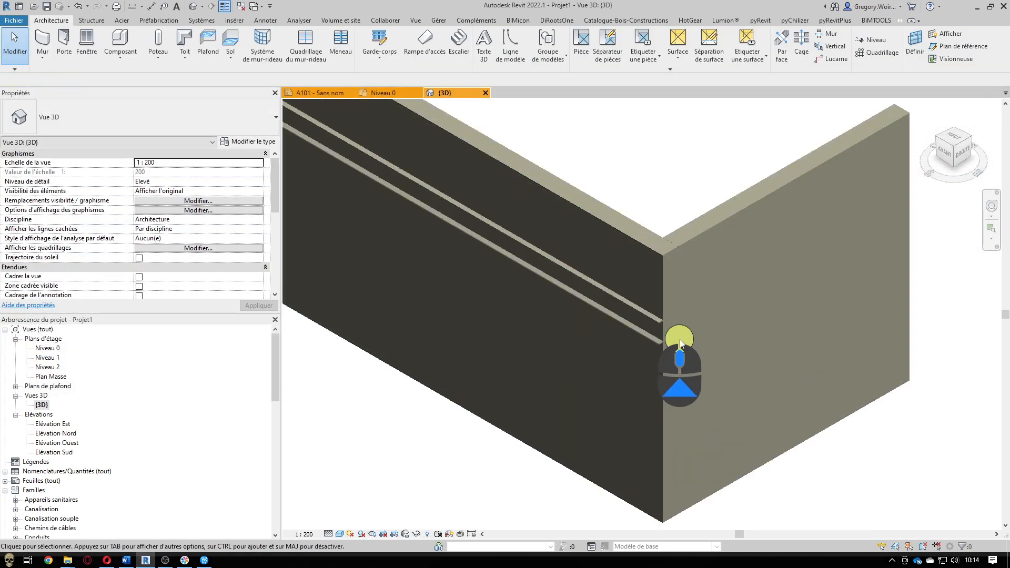
{"action": "scroll", "coordinate": [678, 345], "scroll_direction": "up", "scroll_amount": 2}
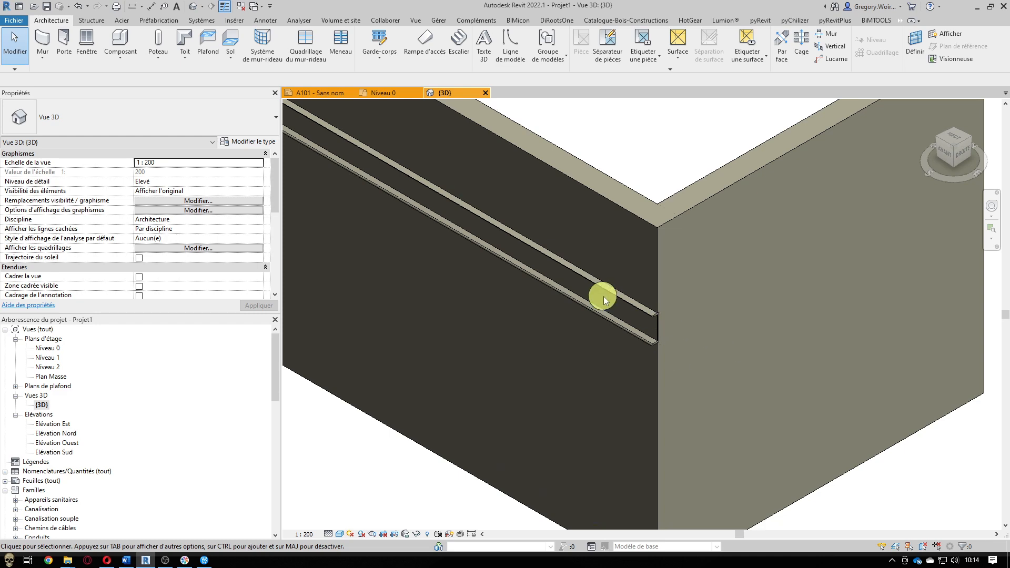
{"action": "left_click", "coordinate": [609, 316]}
{"action": "left_click", "coordinate": [258, 142]}
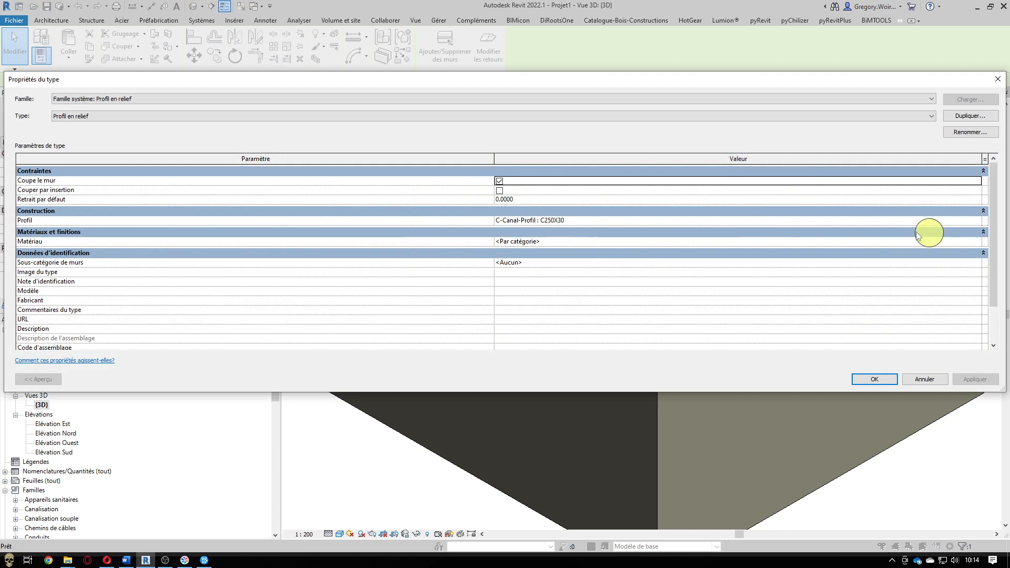
{"action": "left_click", "coordinate": [979, 221]}
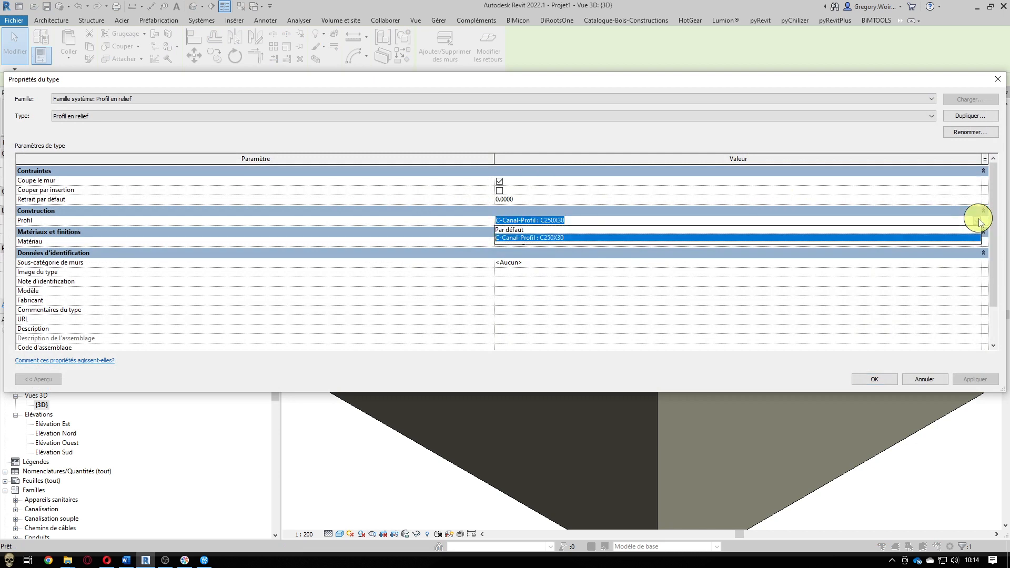
{"action": "left_click", "coordinate": [505, 229]}
{"action": "left_click", "coordinate": [958, 381]}
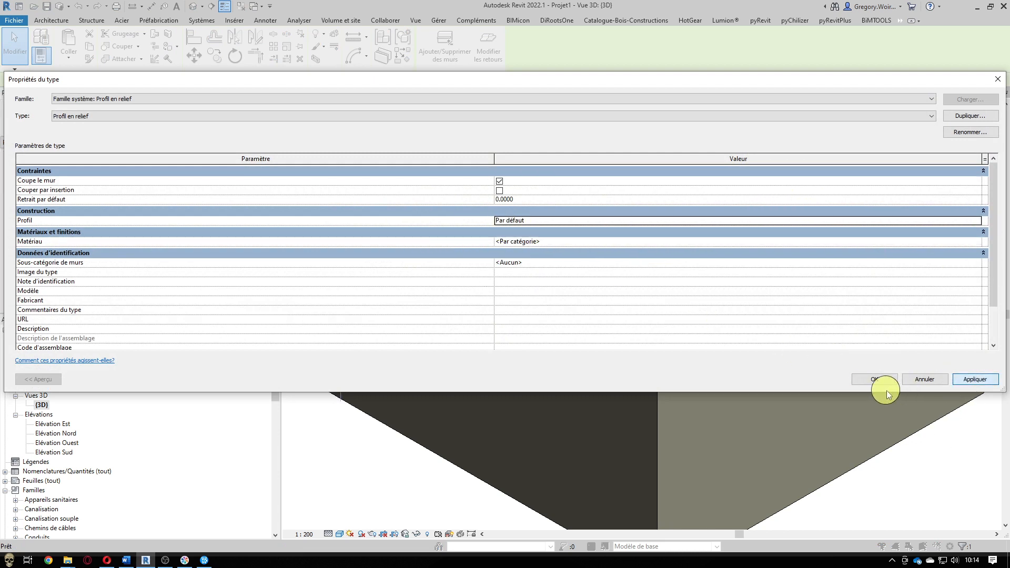
{"action": "left_click", "coordinate": [872, 383]}
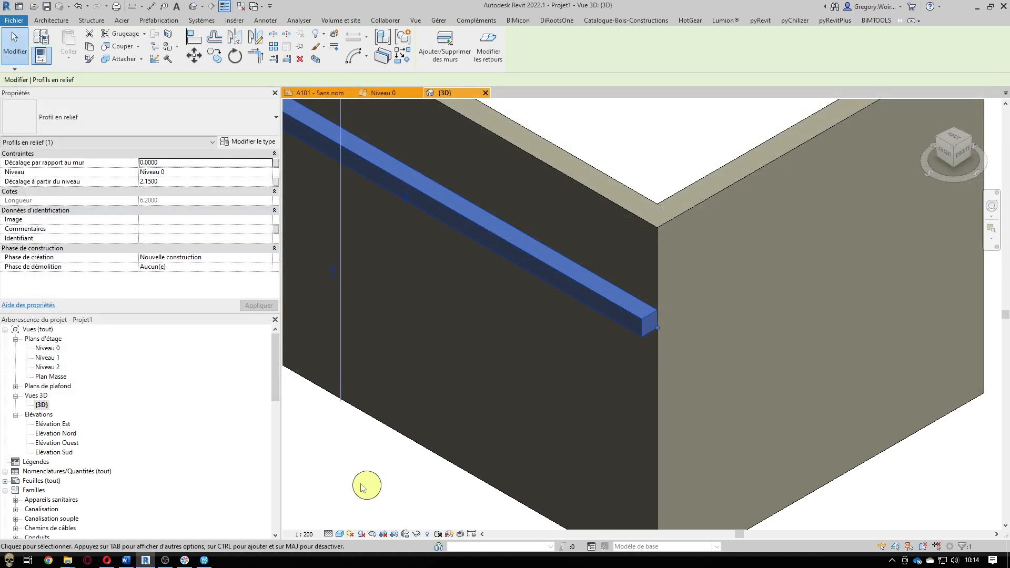
{"action": "left_click", "coordinate": [357, 463]}
Step: Cut a horizontal wall reveal (Profil en creux) into the long wall below the sweep
{"action": "scroll", "coordinate": [482, 340], "scroll_direction": "down", "scroll_amount": 1}
{"action": "scroll", "coordinate": [482, 340], "scroll_direction": "down", "scroll_amount": 3}
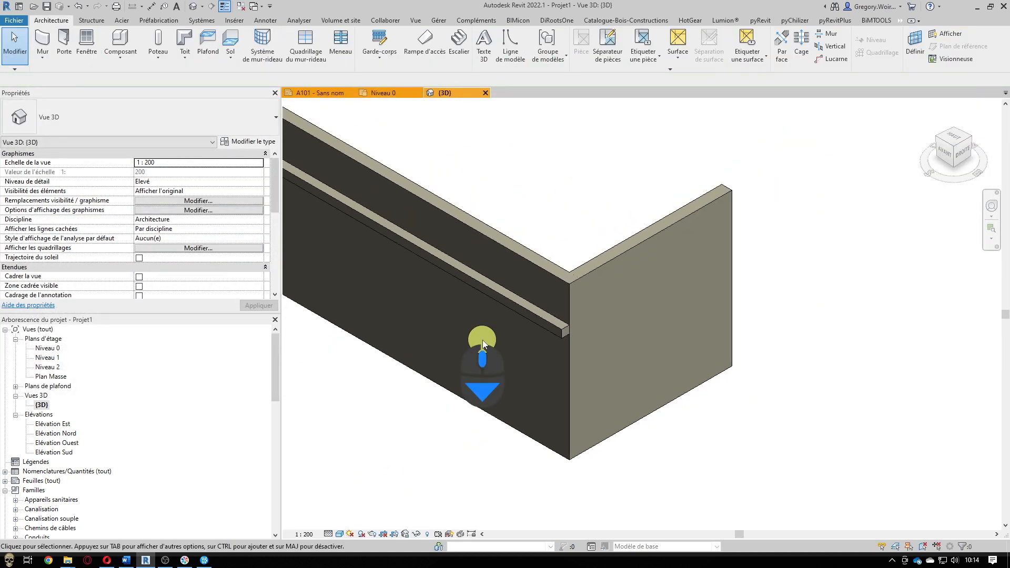
{"action": "middle_click_drag", "start_coordinate": [498, 455], "coordinate": [569, 463]}
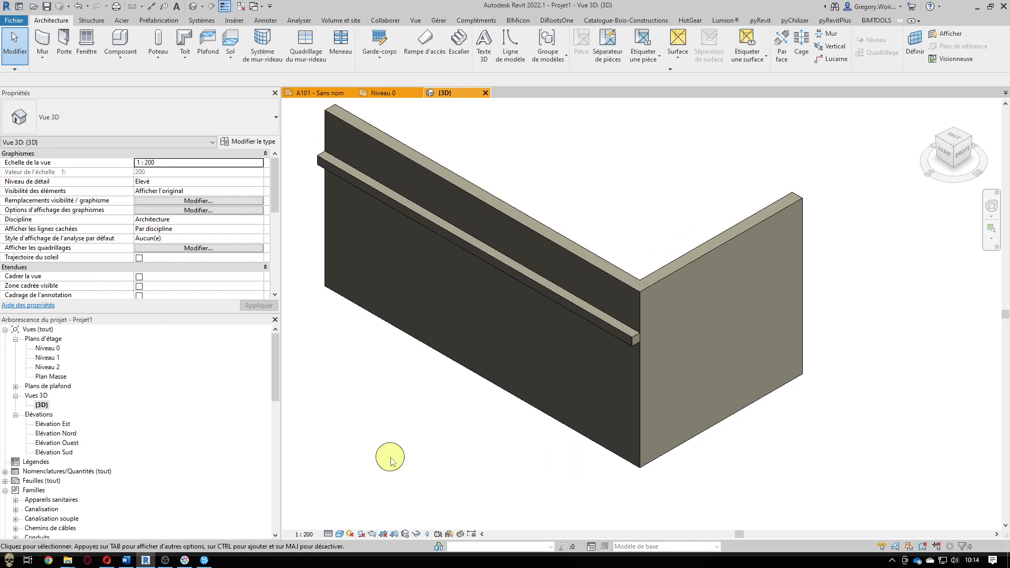
{"action": "left_click", "coordinate": [40, 59]}
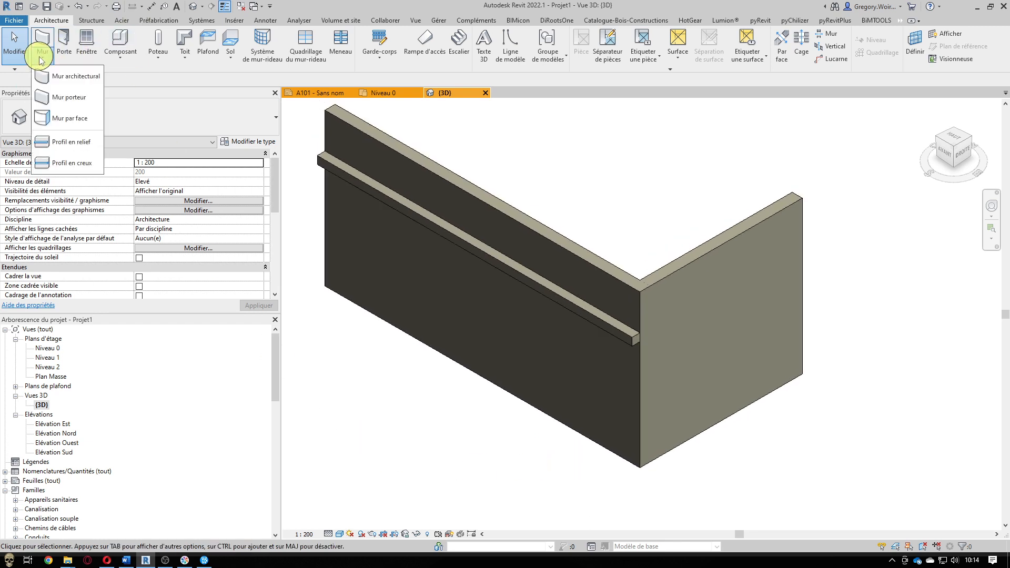
{"action": "left_click", "coordinate": [50, 162]}
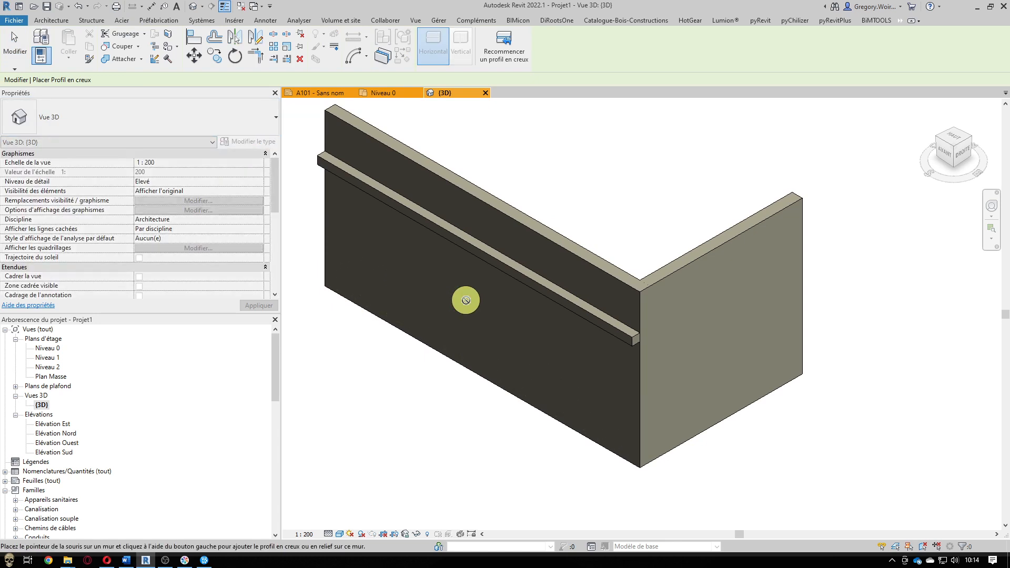
{"action": "left_click", "coordinate": [583, 363]}
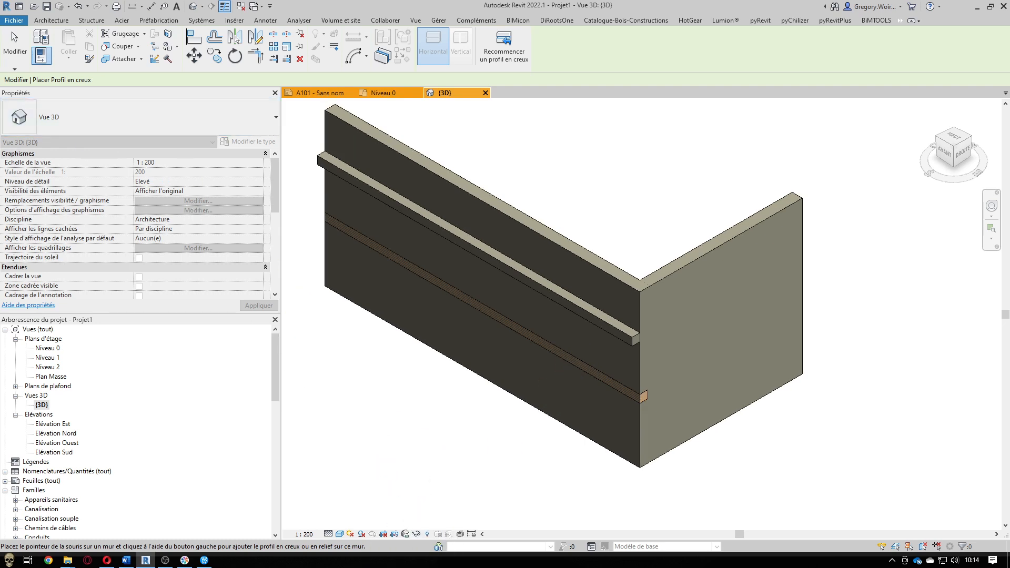
{"action": "key", "text": "Escape"}
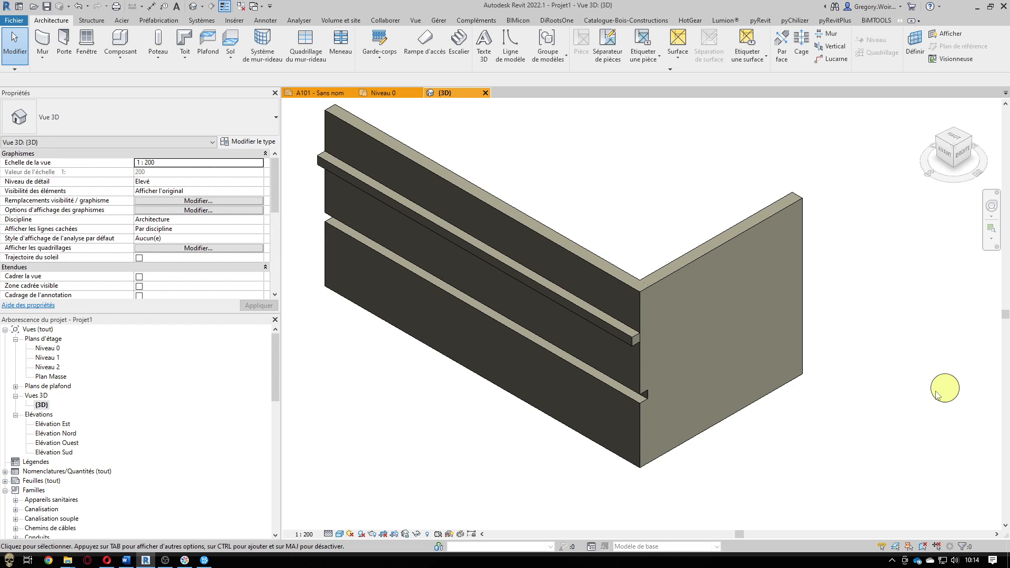
Step: Extend the existing wall sweep around the corner by adding the short perpendicular wall to it
{"action": "left_click", "coordinate": [628, 333]}
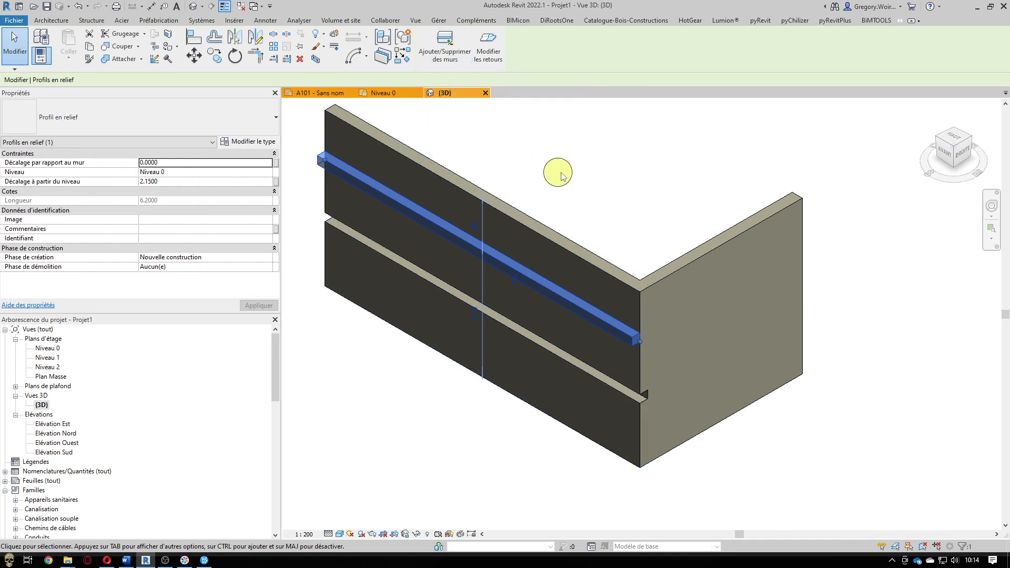
{"action": "left_click", "coordinate": [449, 41]}
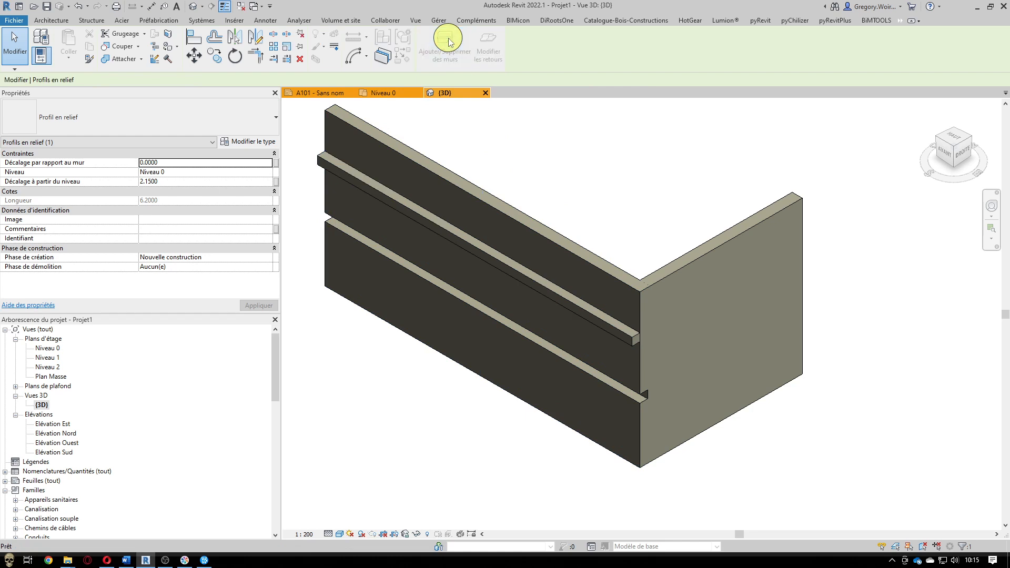
{"action": "left_click", "coordinate": [726, 247]}
{"action": "left_click", "coordinate": [817, 446]}
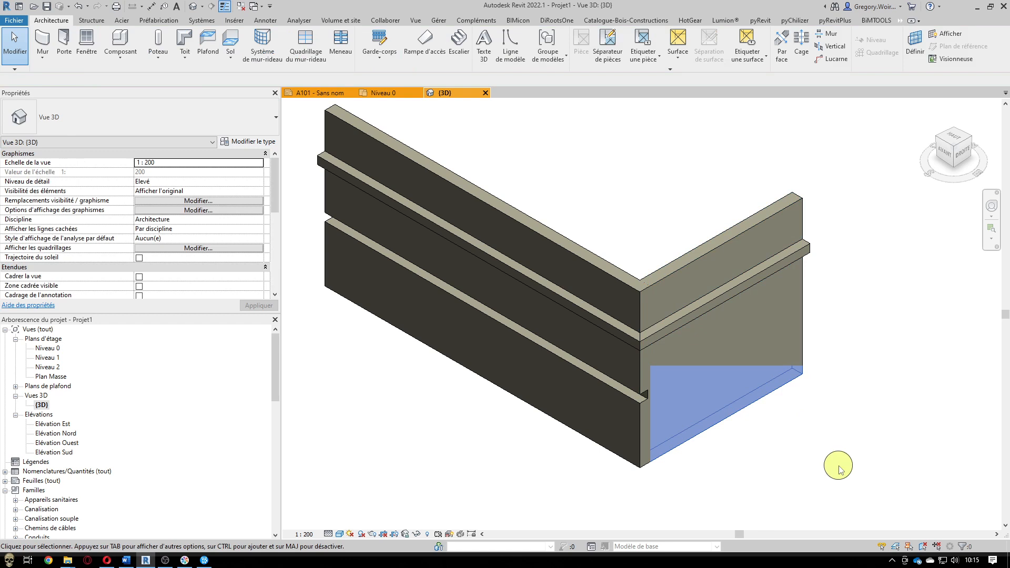
{"action": "left_click", "coordinate": [840, 470]}
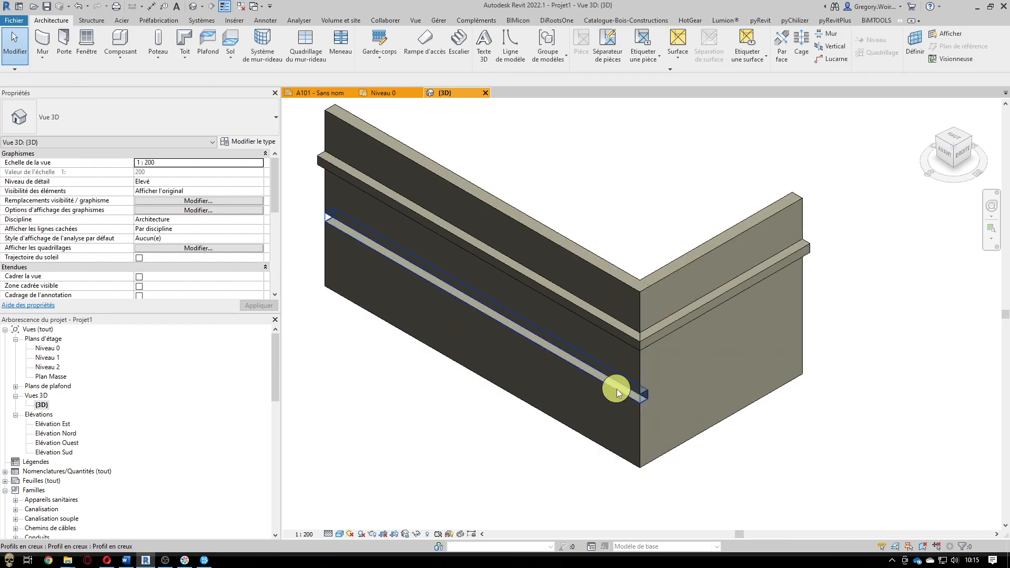
Step: Extend the wall reveal around the corner by adding the short perpendicular wall to it
{"action": "left_click", "coordinate": [617, 391]}
{"action": "left_click", "coordinate": [445, 43]}
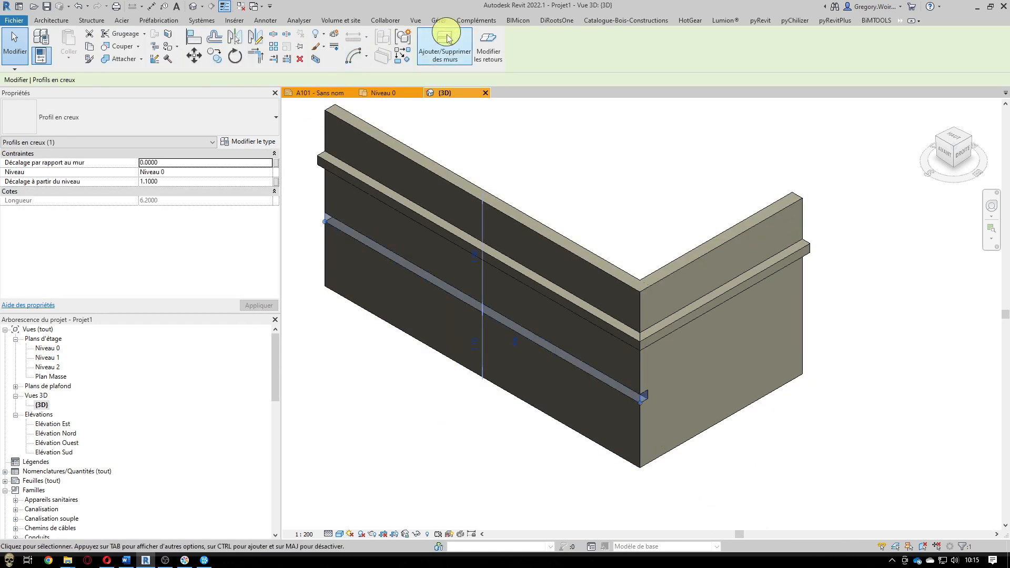
{"action": "left_click", "coordinate": [723, 434]}
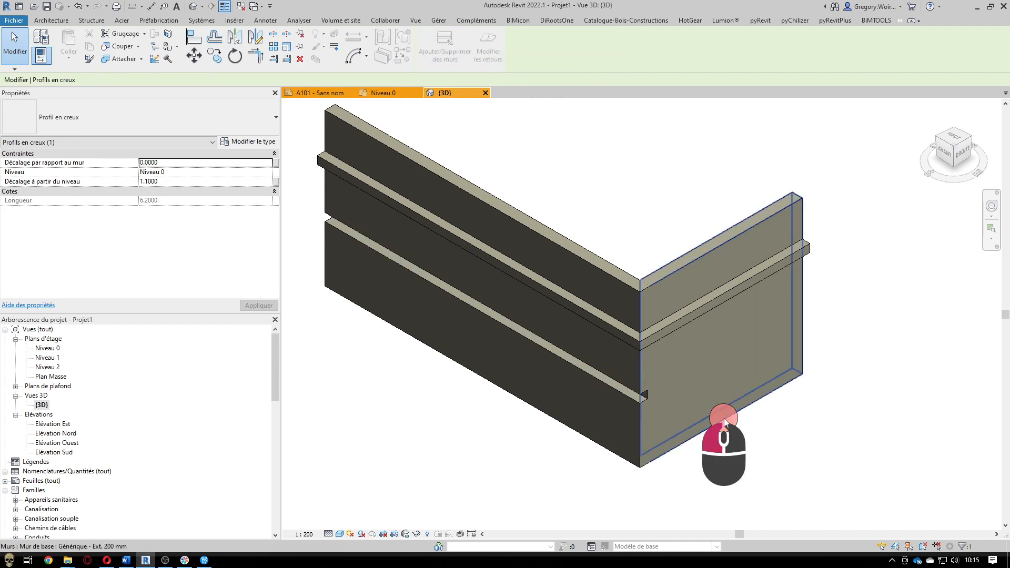
{"action": "left_click", "coordinate": [726, 429]}
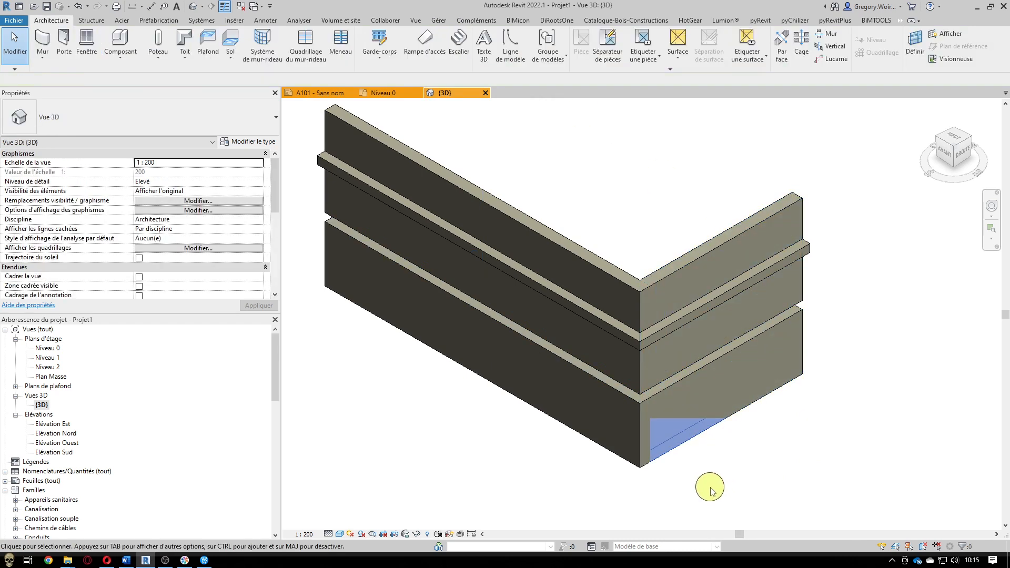
{"action": "scroll", "coordinate": [713, 486], "scroll_direction": "down", "scroll_amount": 2}
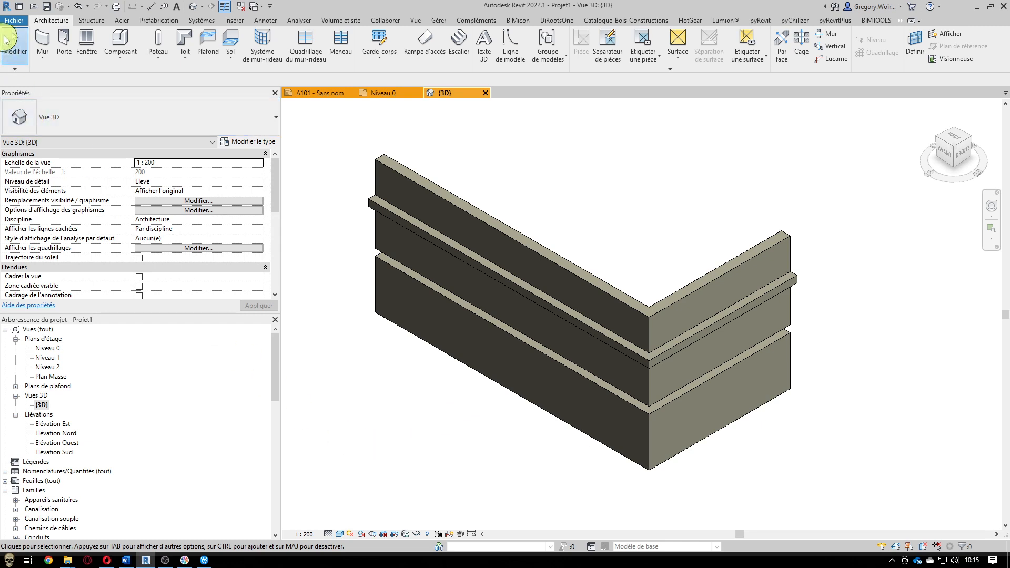
Step: Create a new family from the Profil métrique.rft template
{"action": "left_click", "coordinate": [15, 21]}
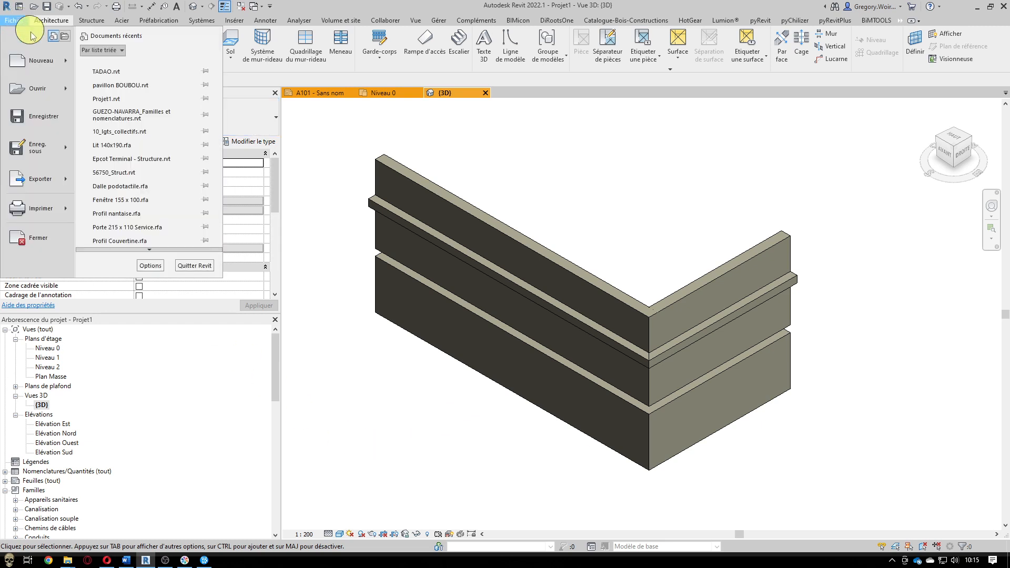
{"action": "mouse_move", "coordinate": [47, 66]}
{"action": "left_click", "coordinate": [127, 95]}
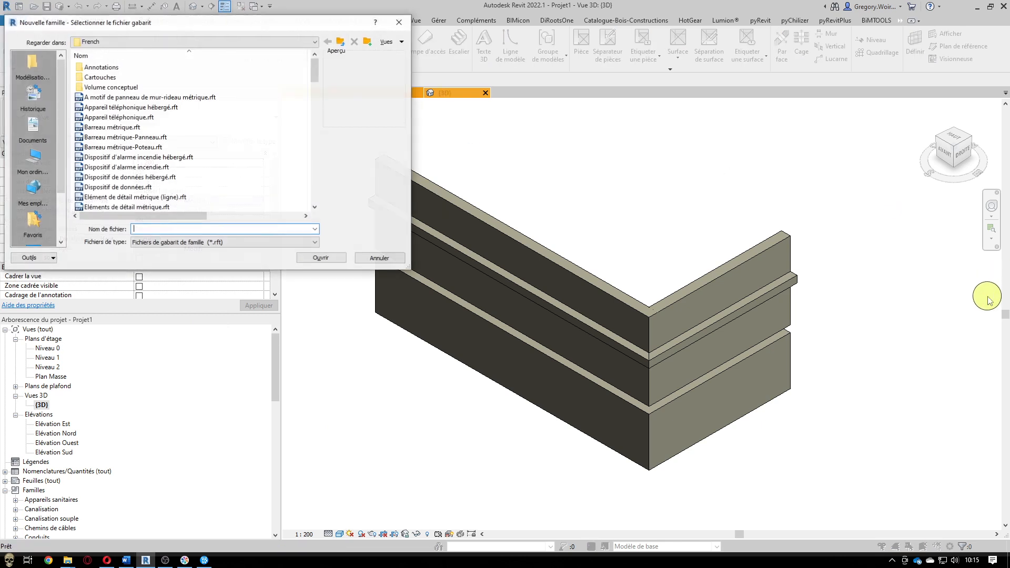
{"action": "scroll", "coordinate": [234, 163], "scroll_direction": "down", "scroll_amount": 12}
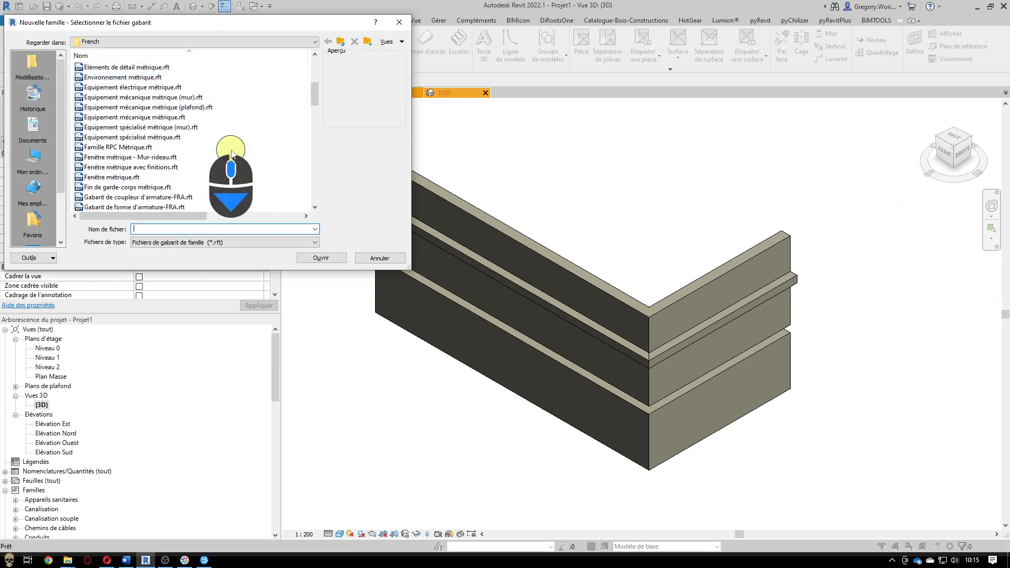
{"action": "scroll", "coordinate": [232, 152], "scroll_direction": "up", "scroll_amount": 7}
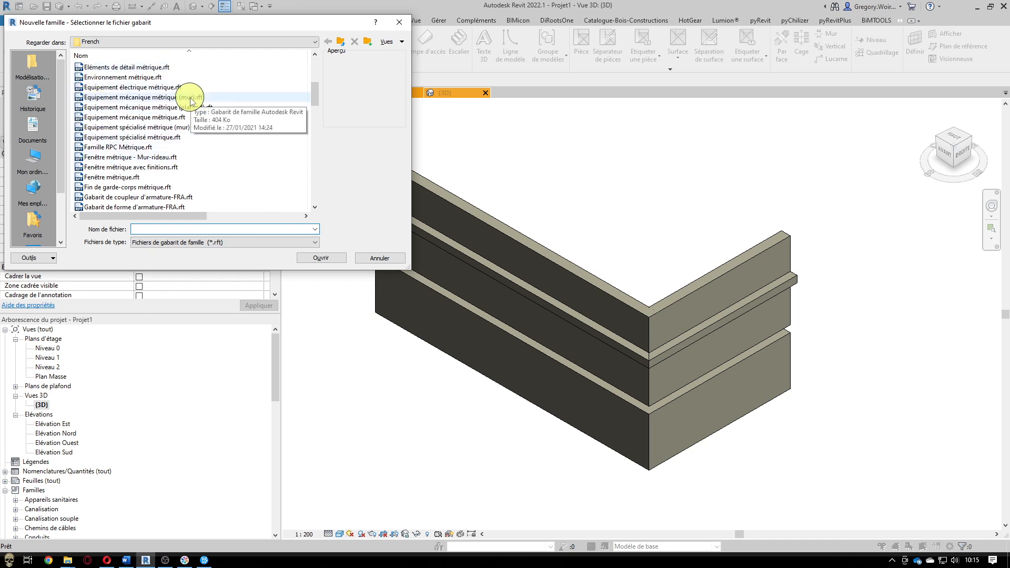
{"action": "scroll", "coordinate": [190, 97], "scroll_direction": "down", "scroll_amount": 10}
{"action": "scroll", "coordinate": [191, 100], "scroll_direction": "down", "scroll_amount": 5}
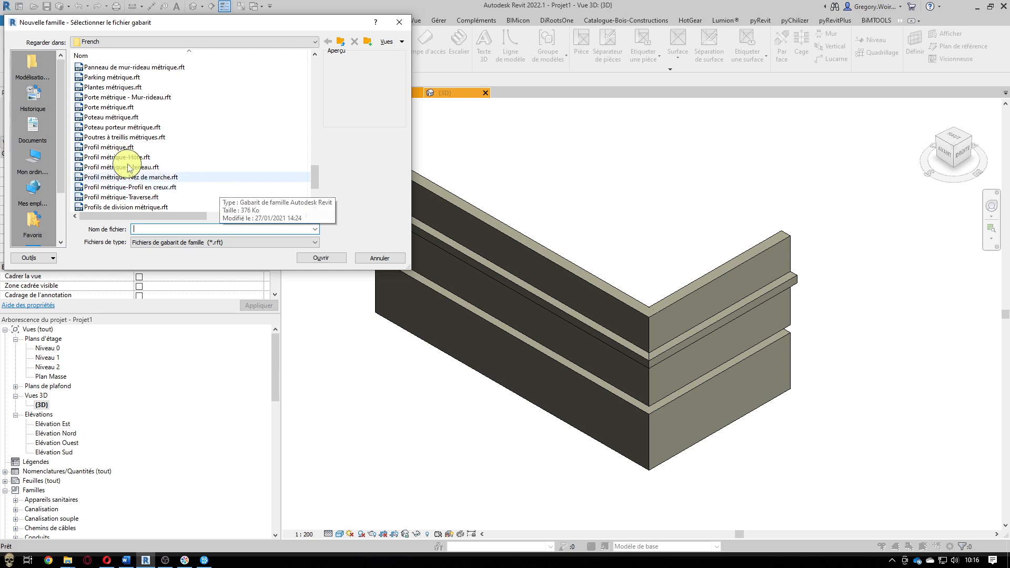
{"action": "left_click", "coordinate": [218, 148]}
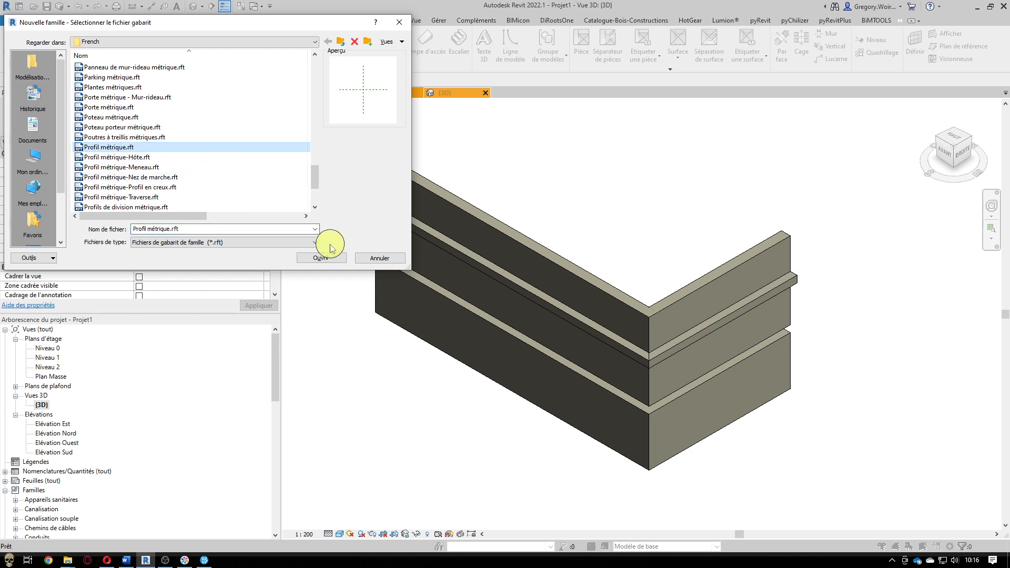
{"action": "left_click", "coordinate": [314, 259]}
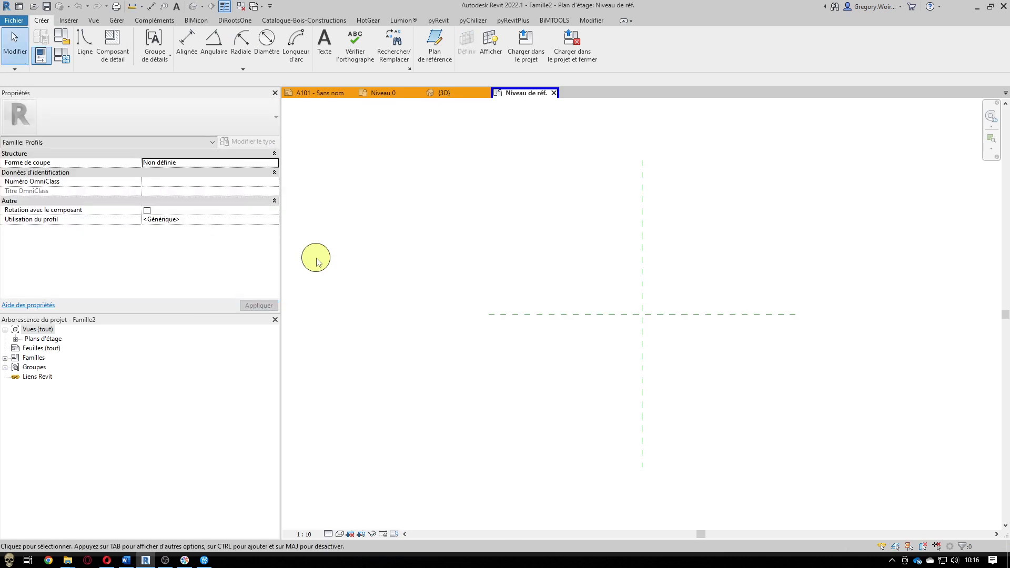
Step: Draw a vertical line of length 100 up the vertical reference plane, below the horizontal plane, and a horizontal line of length 100 outward from its upper end
{"action": "left_click", "coordinate": [457, 95]}
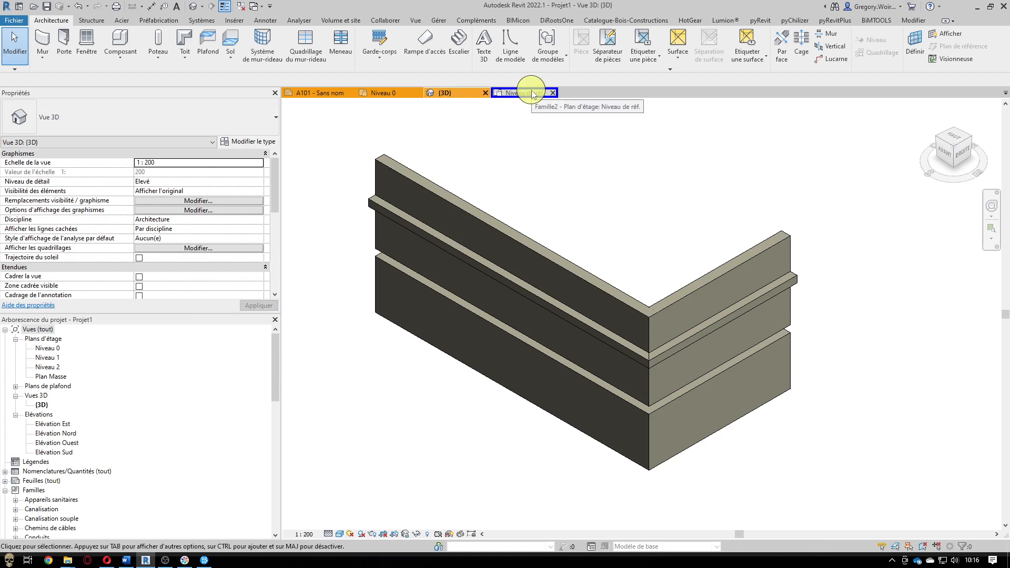
{"action": "left_click", "coordinate": [531, 92]}
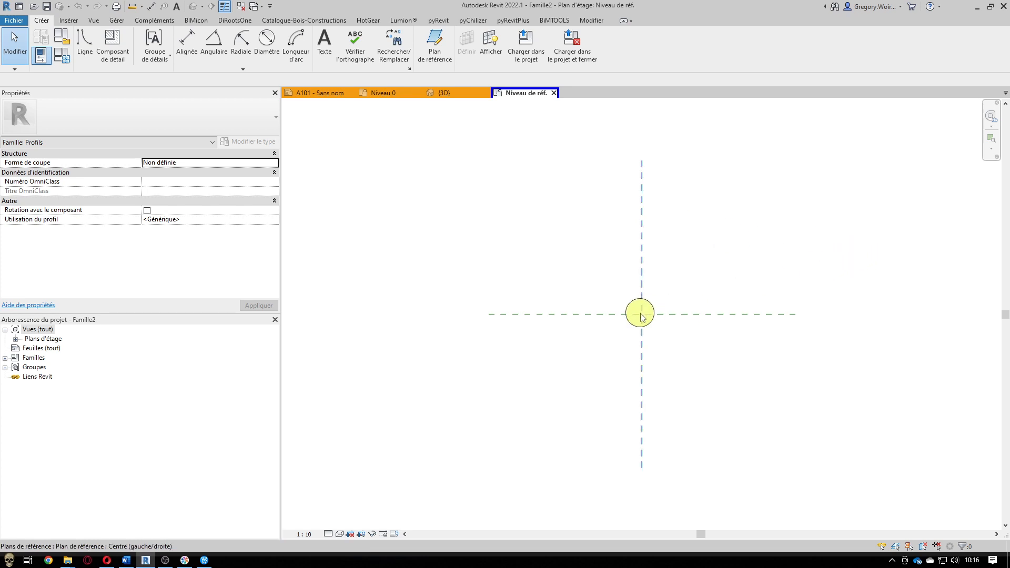
{"action": "left_click", "coordinate": [84, 41]}
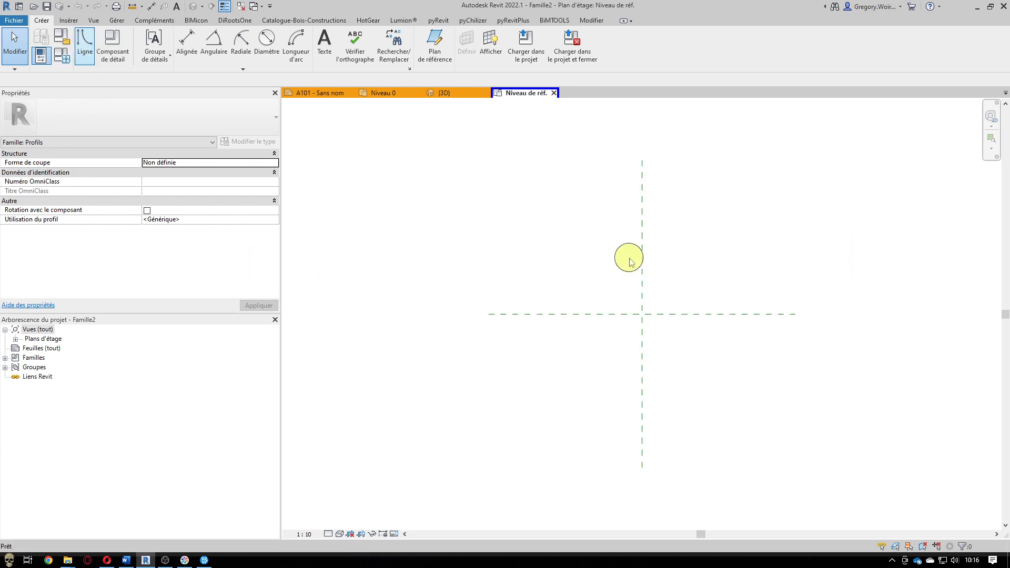
{"action": "left_click", "coordinate": [642, 350]}
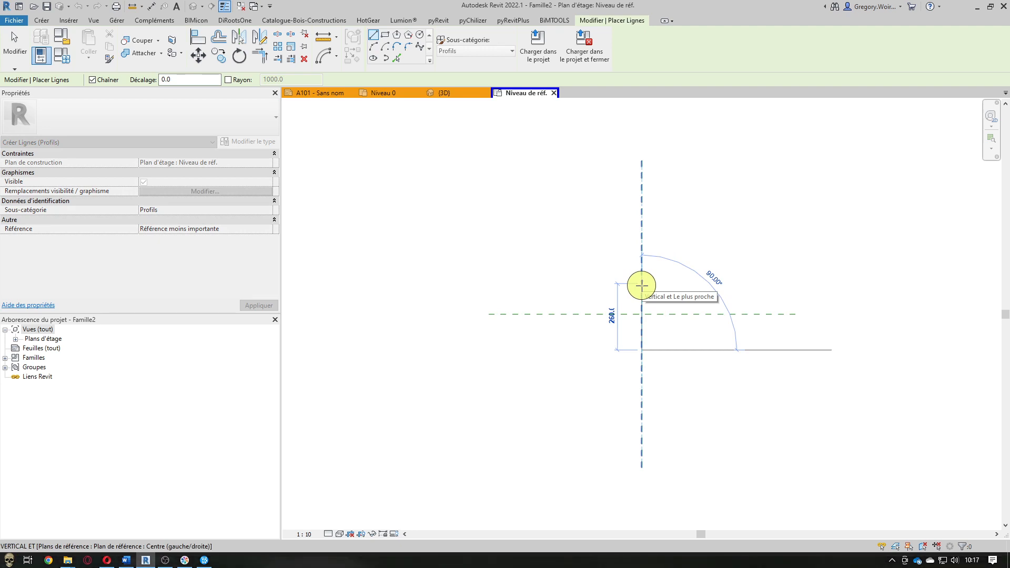
{"action": "type", "text": "100"}
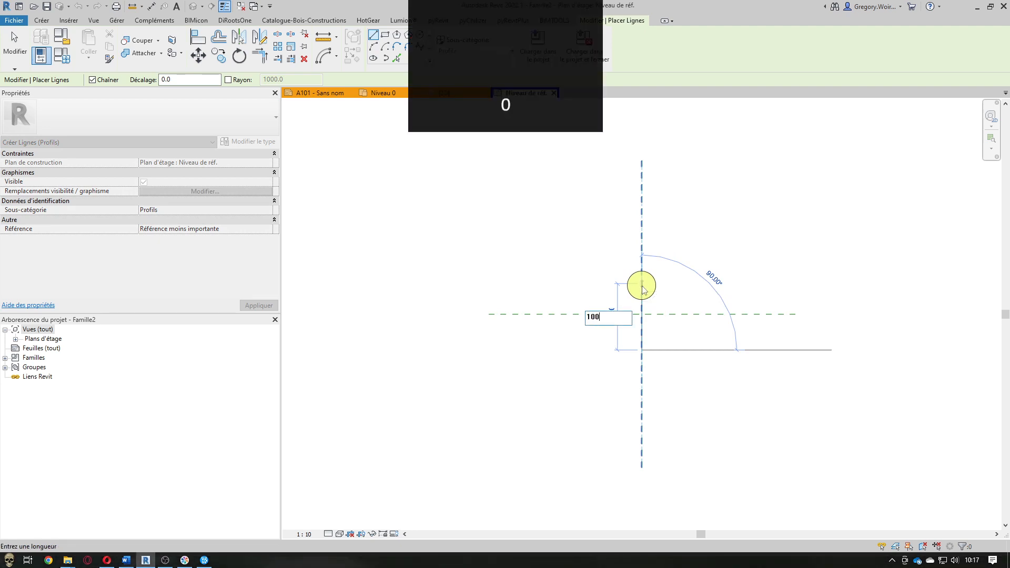
{"action": "key", "text": "Return"}
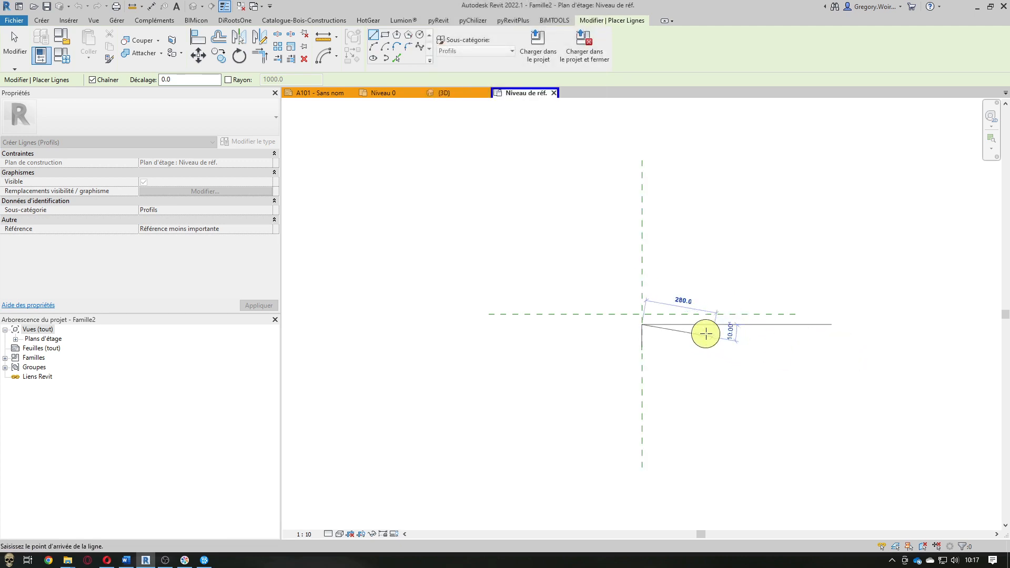
{"action": "type", "text": "100"}
{"action": "key", "text": "Return"}
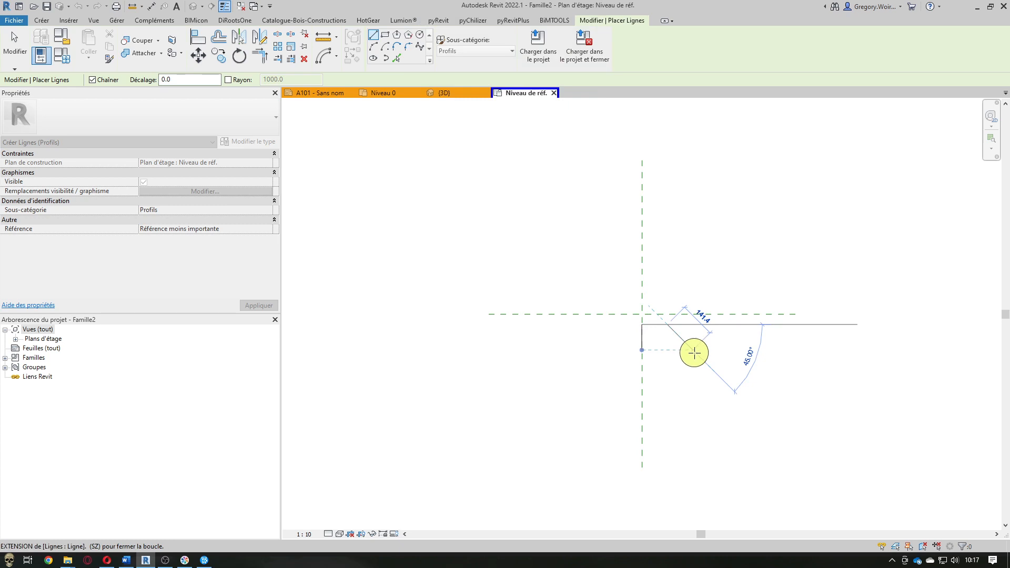
{"action": "key", "text": "Escape"}
Step: Draw short 45° lines inward from the free ends of the profile's horizontal and vertical lines
{"action": "scroll", "coordinate": [694, 347], "scroll_direction": "up", "scroll_amount": 5}
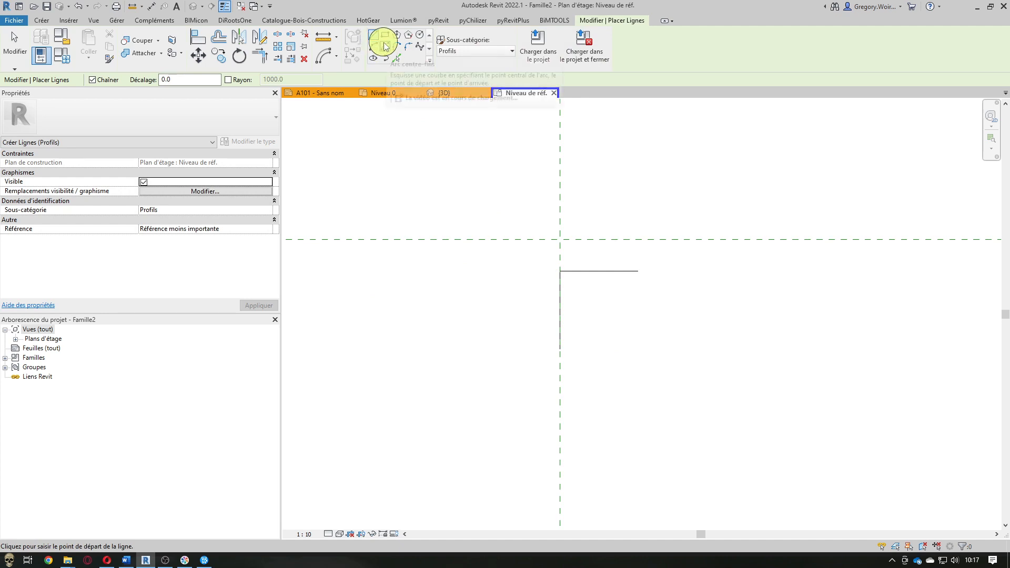
{"action": "left_click", "coordinate": [638, 271]}
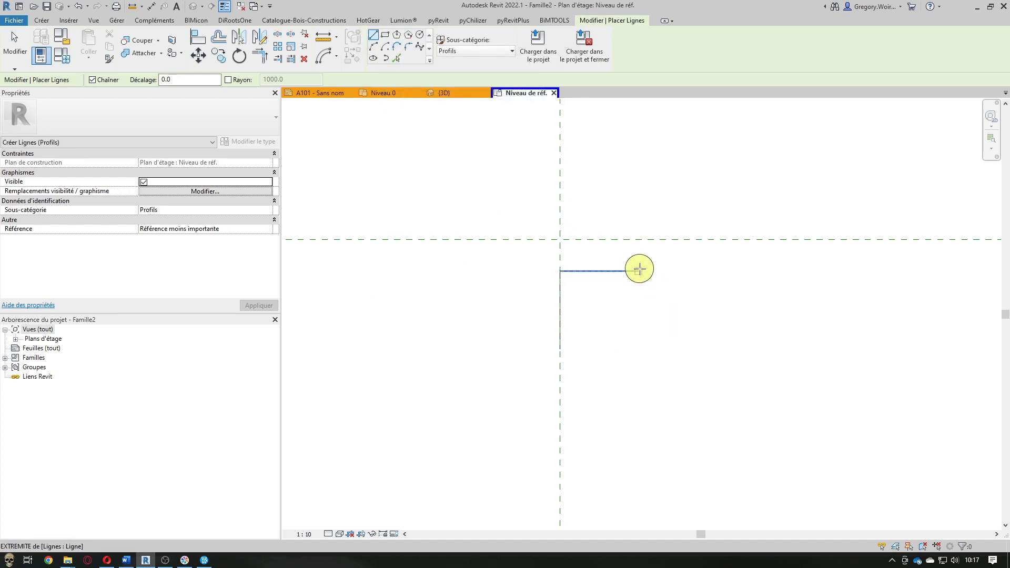
{"action": "left_click", "coordinate": [620, 288]}
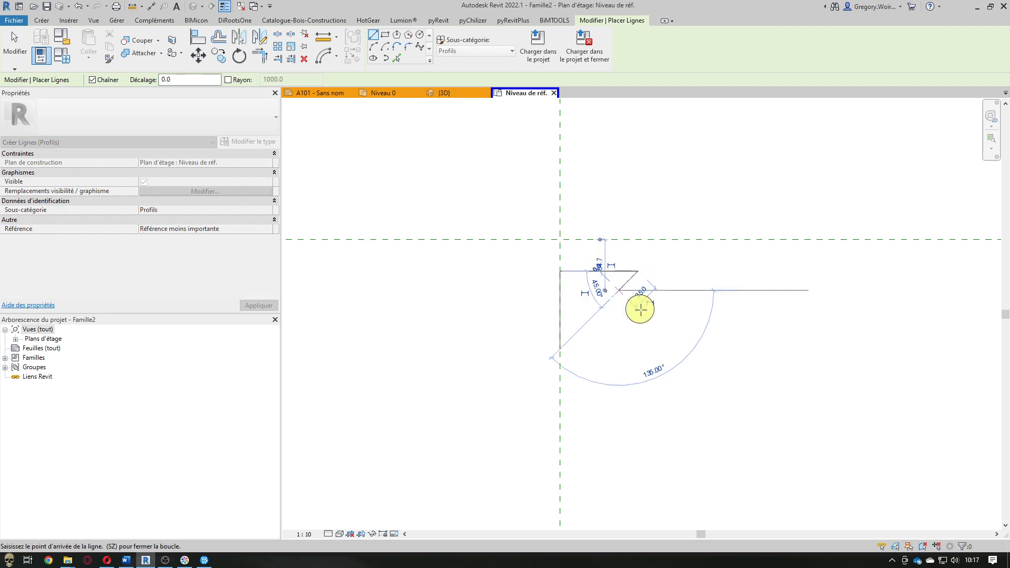
{"action": "key", "text": "Escape"}
{"action": "left_click", "coordinate": [561, 349]}
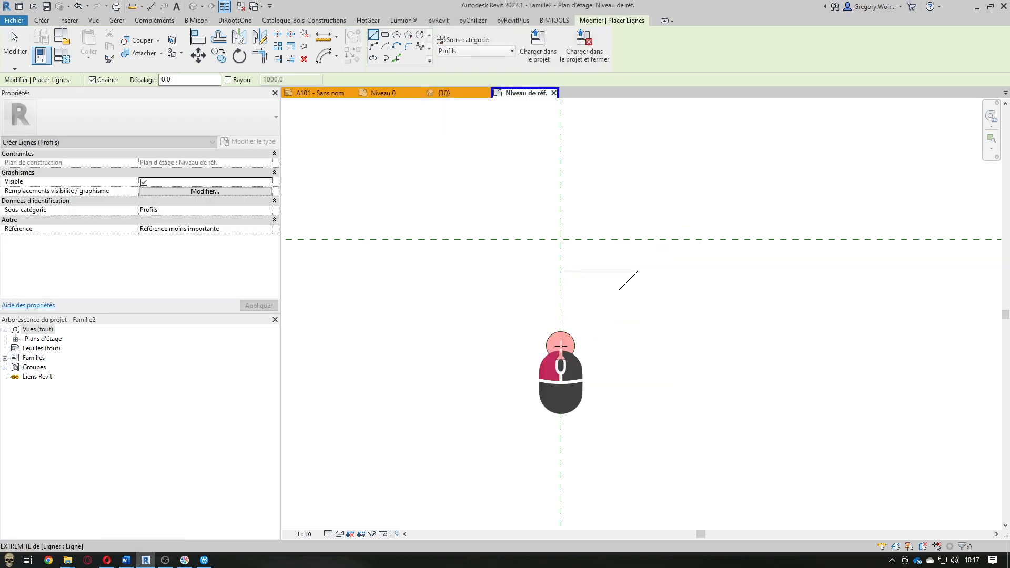
{"action": "left_click", "coordinate": [571, 337]}
{"action": "key", "text": "Escape"}
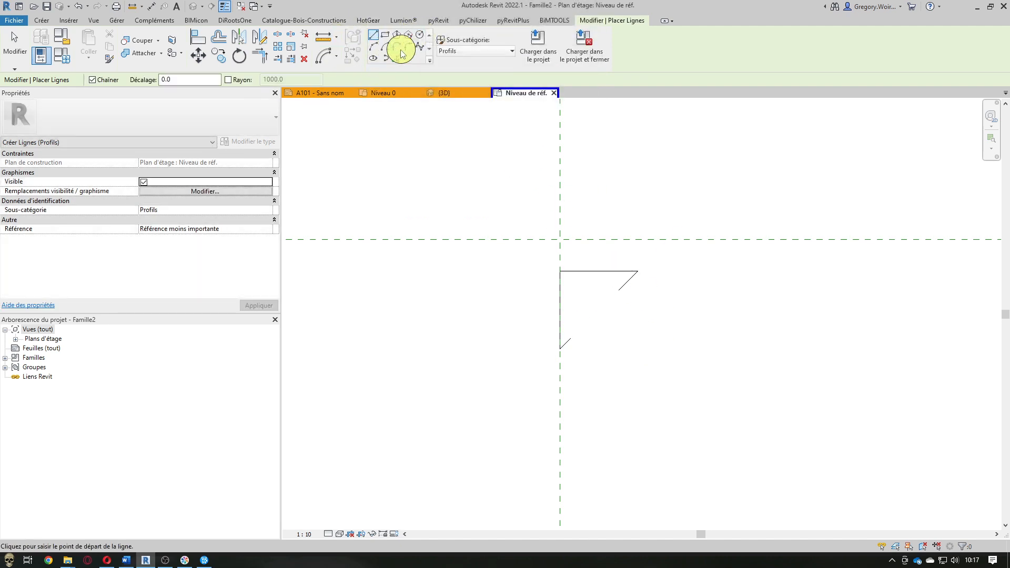
Step: Draw a diagonal helper line running down and outward from the midpoint between the two short 45° lines
{"action": "left_click", "coordinate": [386, 57]}
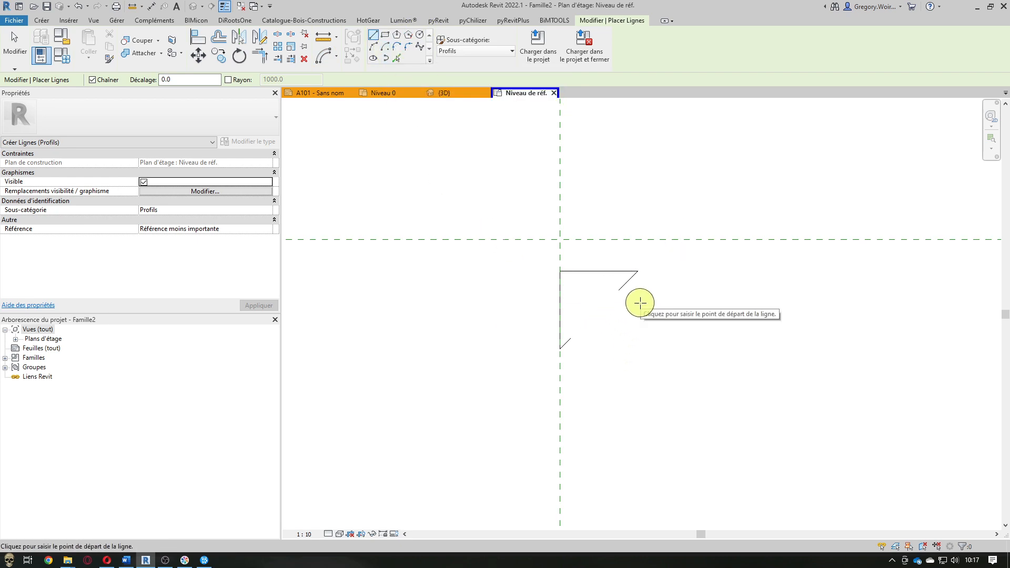
{"action": "left_click", "coordinate": [594, 316]}
{"action": "left_click", "coordinate": [621, 344]}
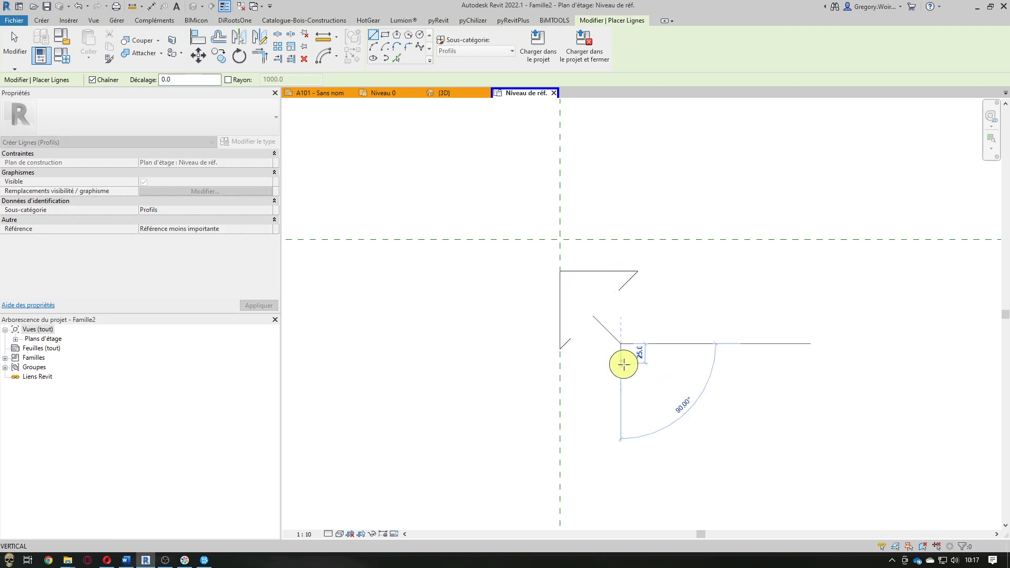
{"action": "key", "text": "Escape"}
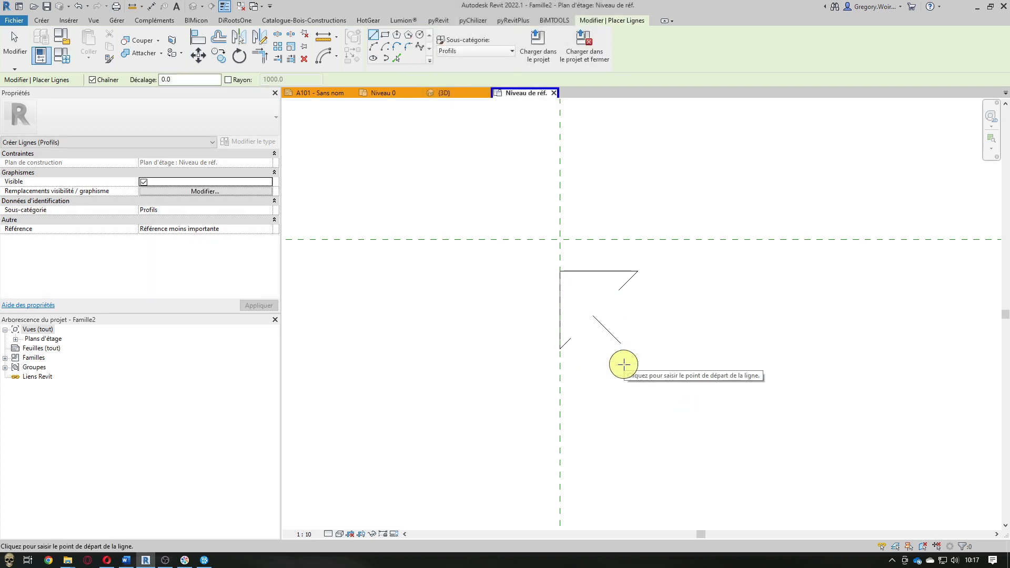
Step: Join the two short 45° lines with a convex and a concave arc meeting at the inner end of the helper line
{"action": "left_click", "coordinate": [373, 48]}
{"action": "left_click", "coordinate": [592, 314]}
{"action": "left_click", "coordinate": [619, 292]}
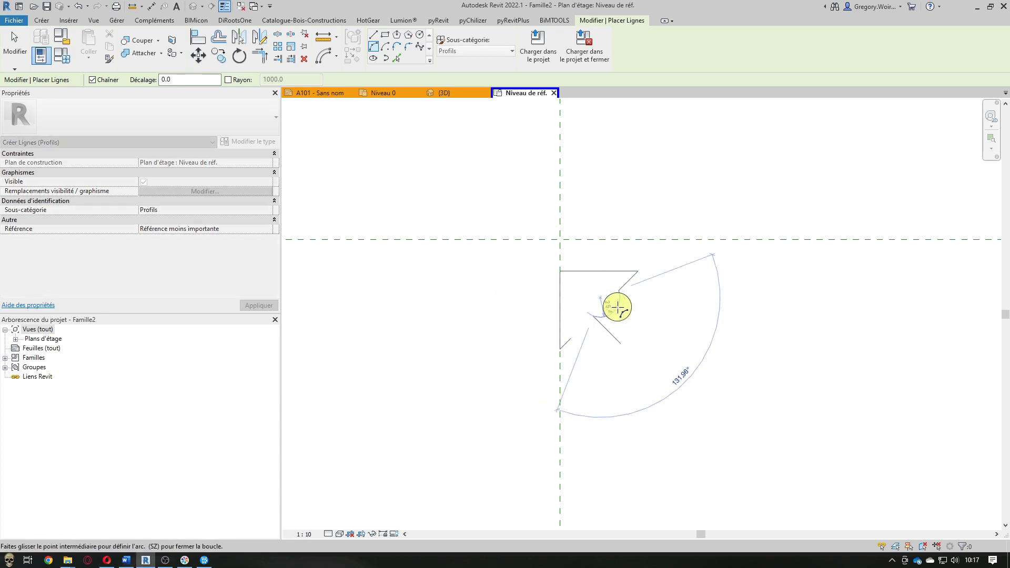
{"action": "left_click", "coordinate": [619, 308]}
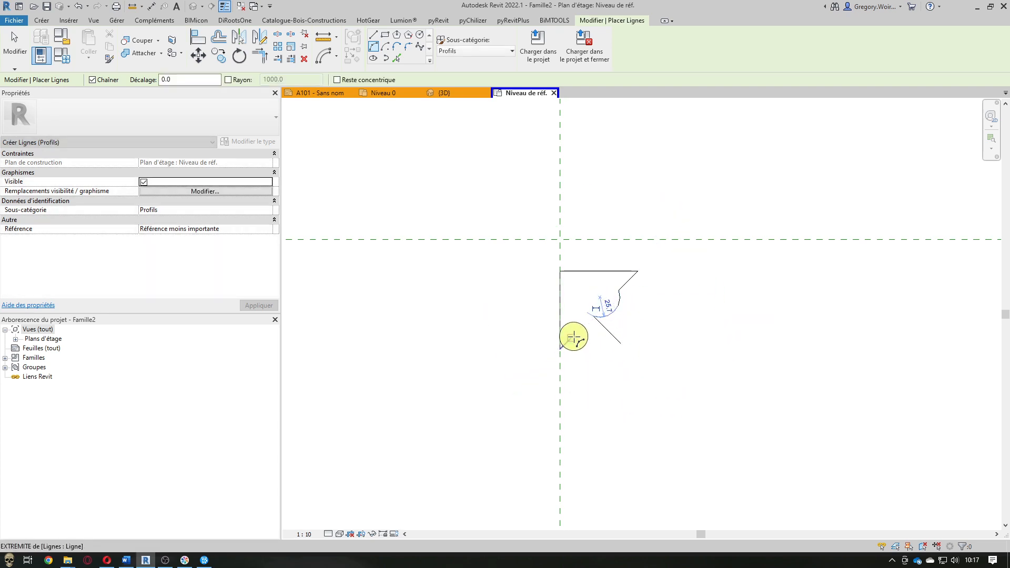
{"action": "left_click", "coordinate": [588, 322]}
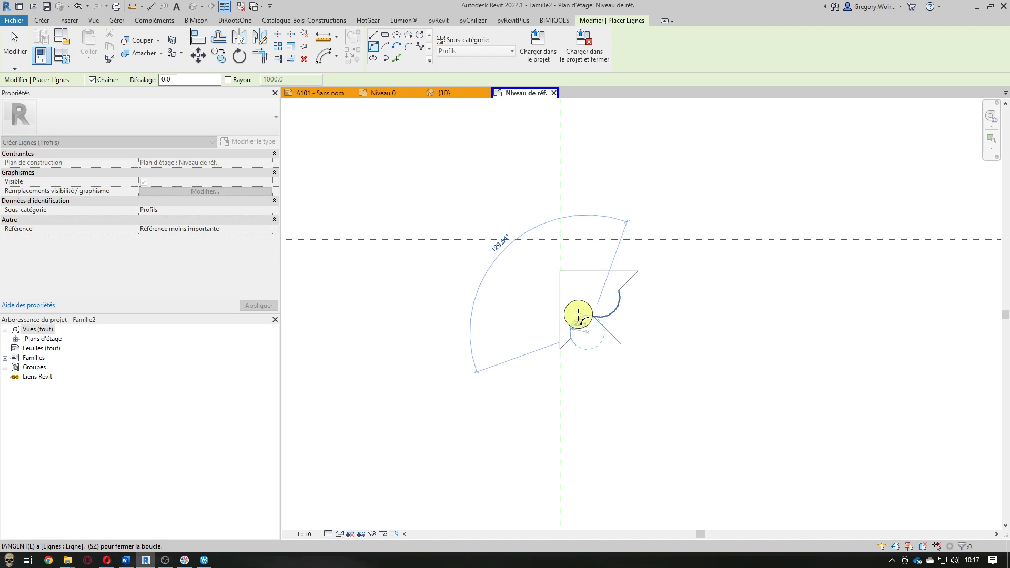
{"action": "key", "text": "Escape"}
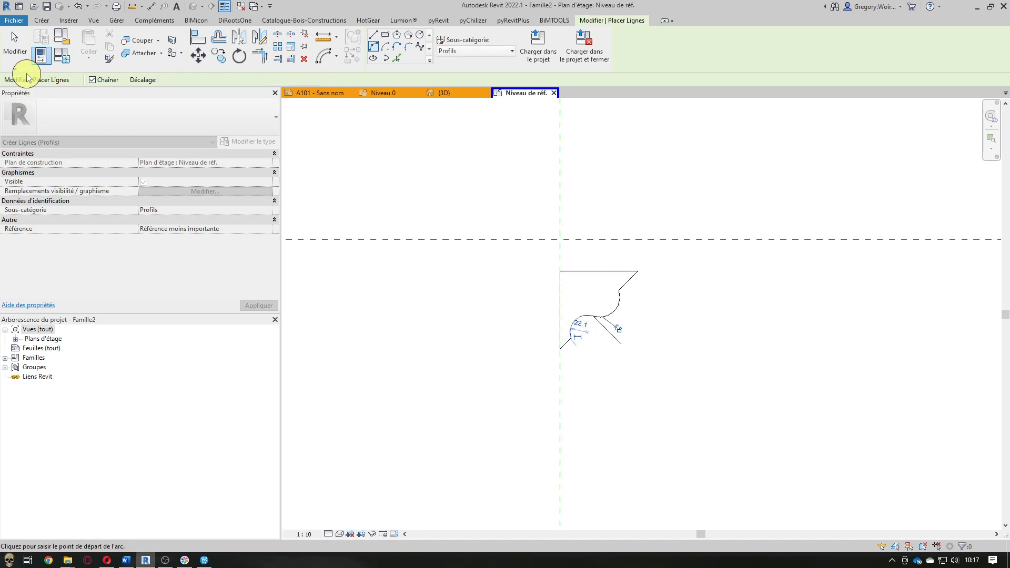
Step: Delete the diagonal helper line from the profile sketch
{"action": "left_click", "coordinate": [14, 46]}
{"action": "left_click", "coordinate": [612, 336]}
{"action": "key", "text": "Delete"}
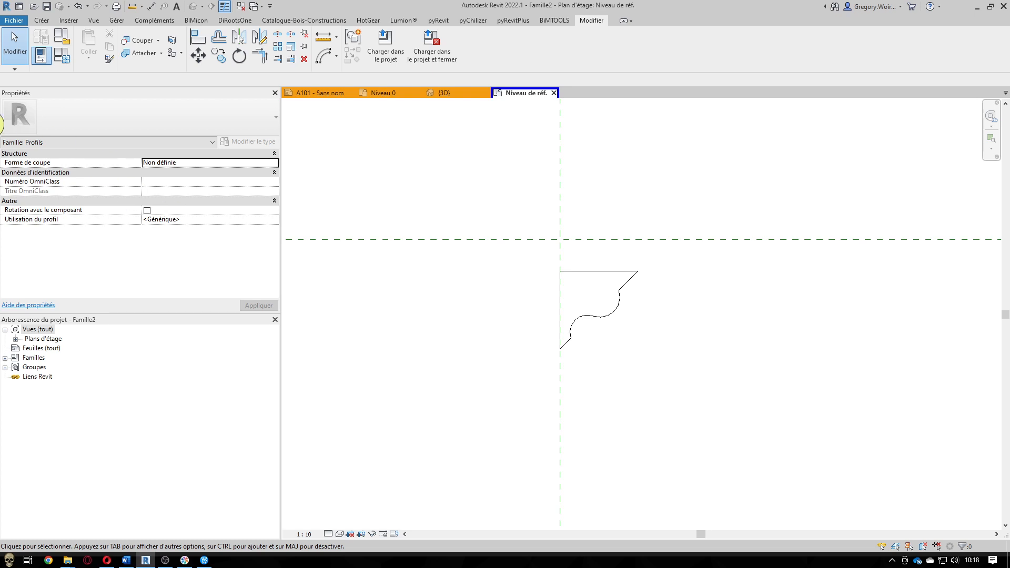
Step: Load the profile family into Projet1 and open the project's {3D} view
{"action": "left_click", "coordinate": [391, 51]}
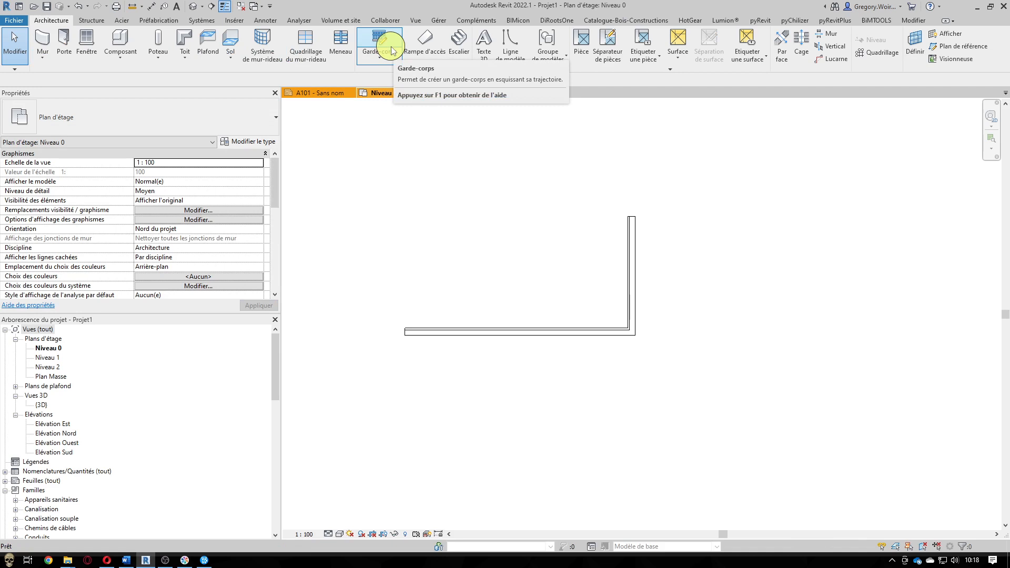
{"action": "left_click", "coordinate": [372, 124]}
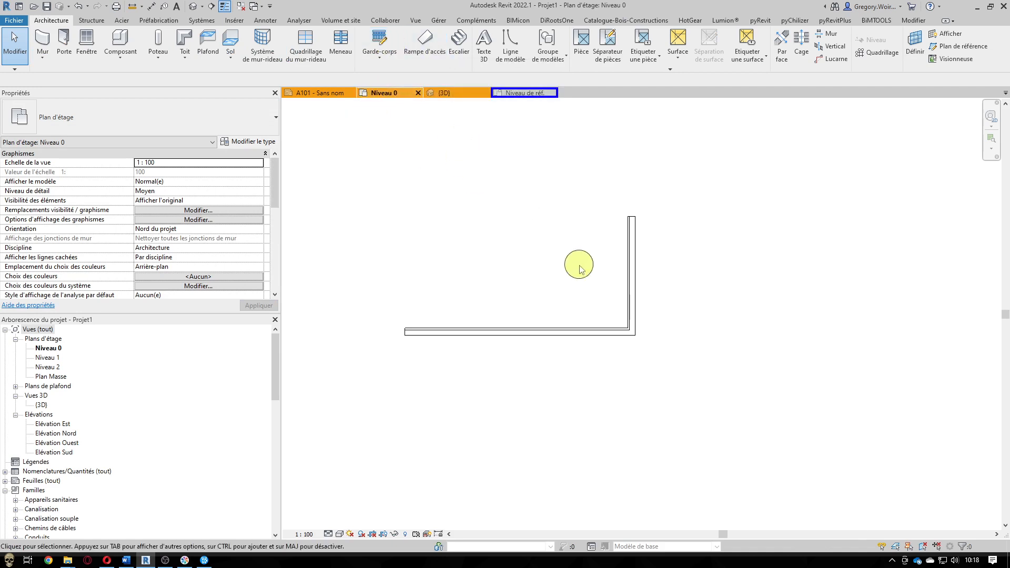
{"action": "scroll", "coordinate": [568, 333], "scroll_direction": "up", "scroll_amount": 2}
{"action": "scroll", "coordinate": [568, 334], "scroll_direction": "down", "scroll_amount": 1}
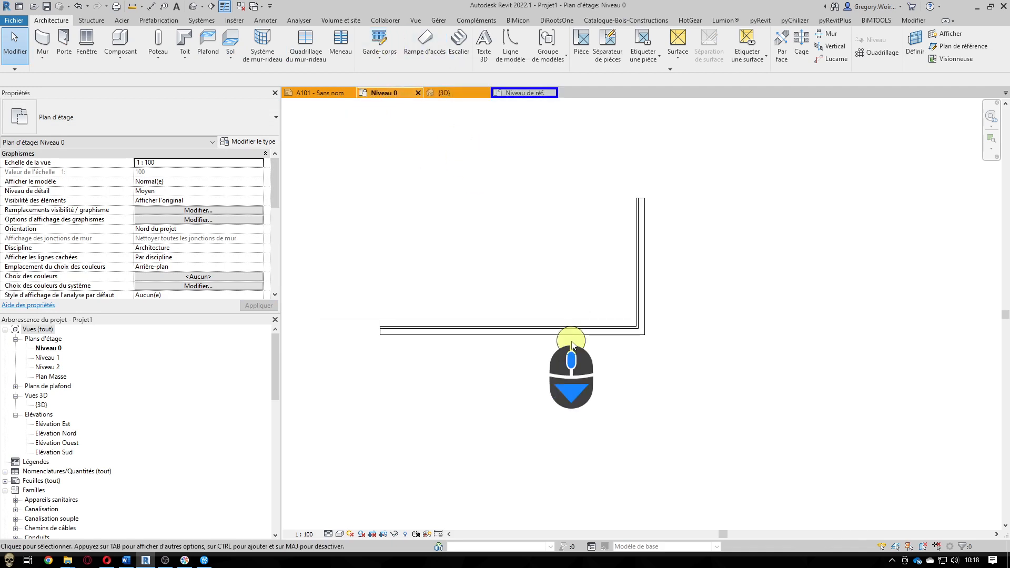
{"action": "left_click", "coordinate": [453, 95]}
{"action": "scroll", "coordinate": [717, 476], "scroll_direction": "up", "scroll_amount": 2}
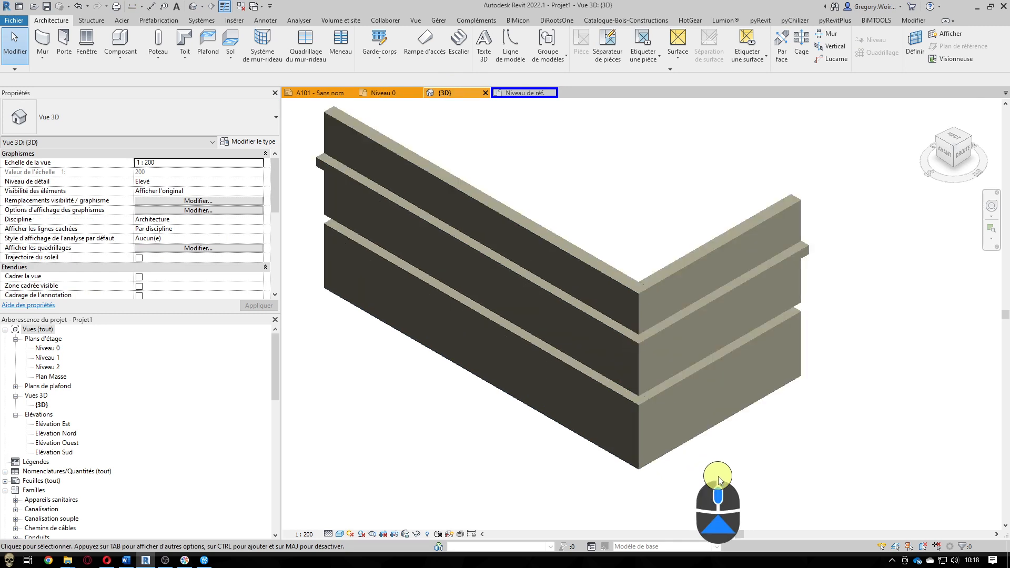
Step: Set the profile of the horizontal wall sweep's type to Famille2 : Famille2
{"action": "left_click", "coordinate": [629, 336]}
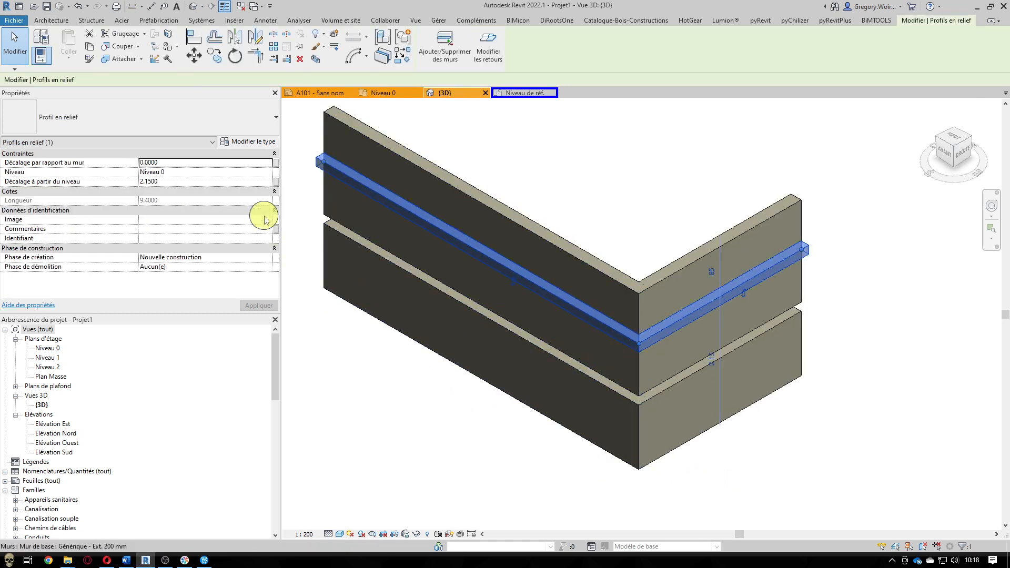
{"action": "left_click", "coordinate": [249, 145]}
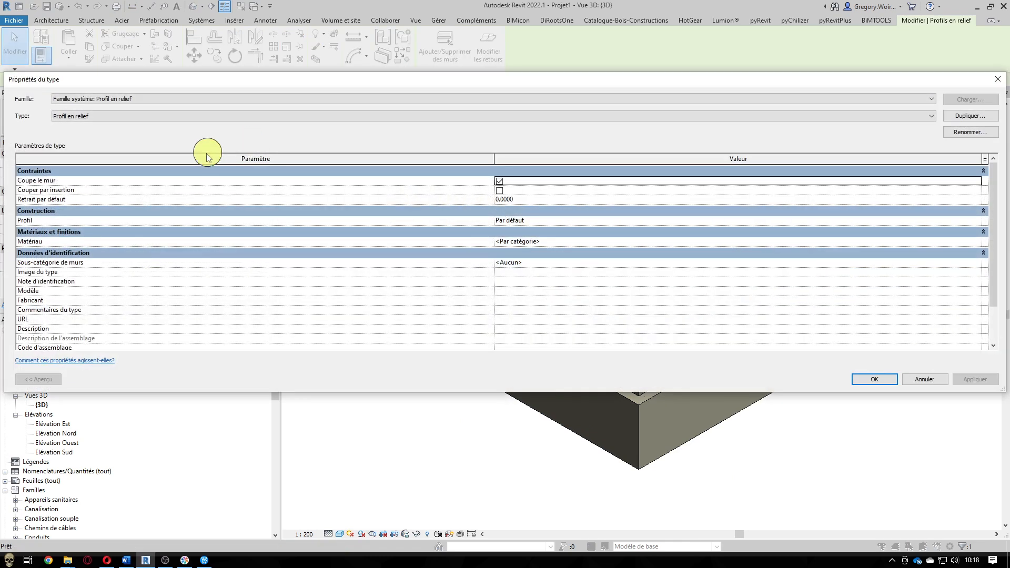
{"action": "left_click", "coordinate": [976, 219]}
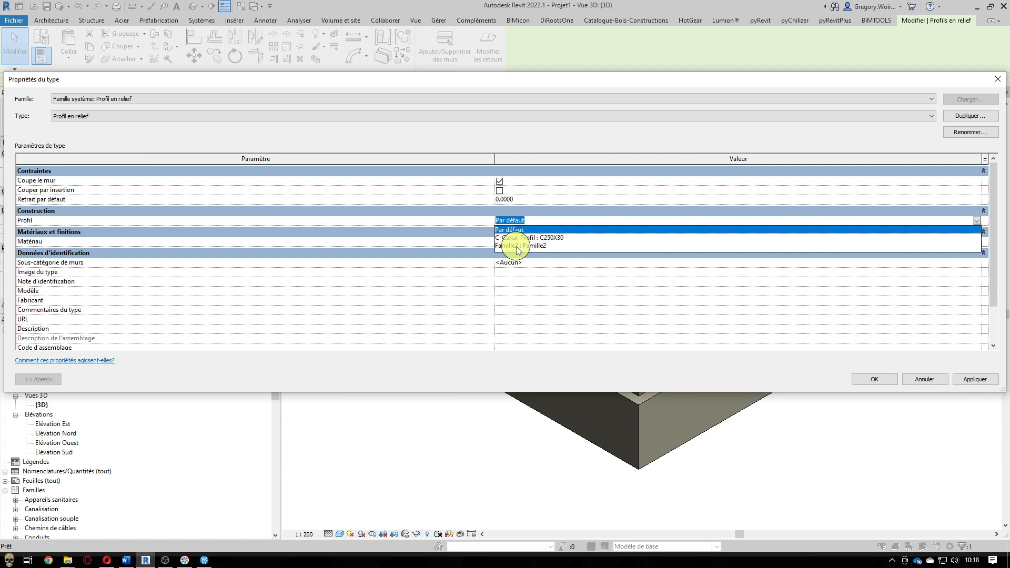
{"action": "left_click", "coordinate": [516, 246]}
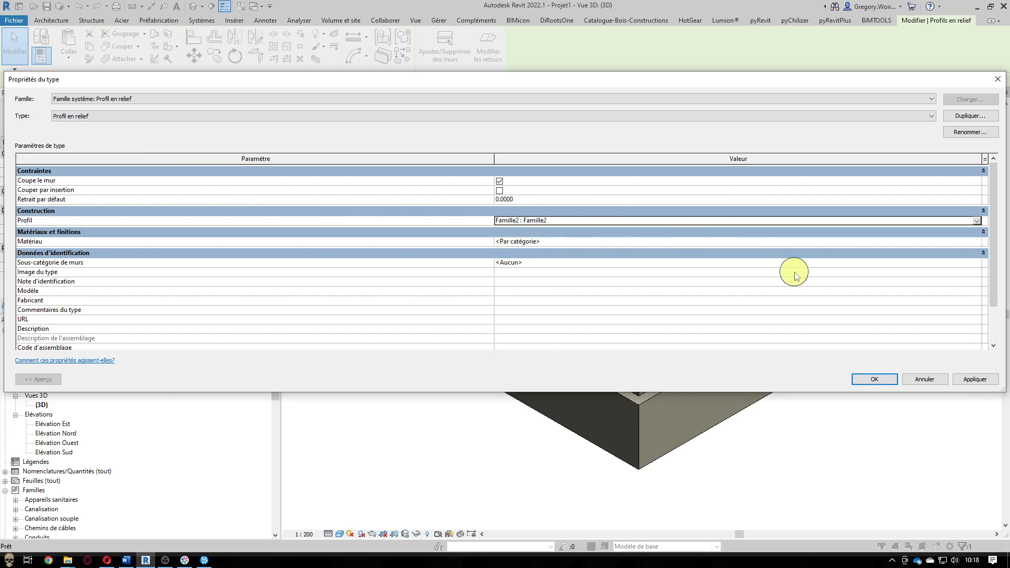
{"action": "left_click", "coordinate": [988, 378]}
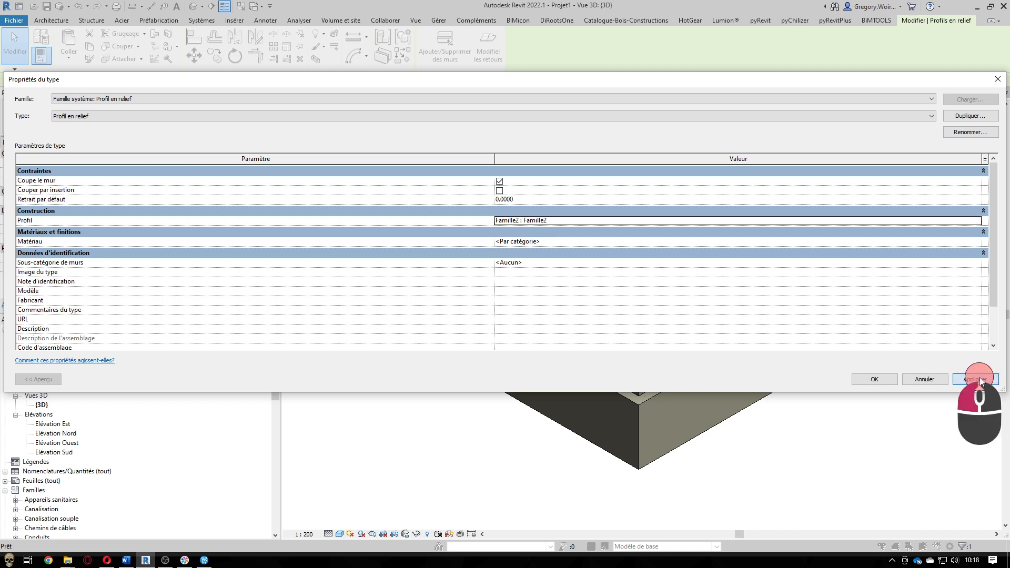
{"action": "left_click", "coordinate": [875, 380]}
{"action": "left_click", "coordinate": [826, 436]}
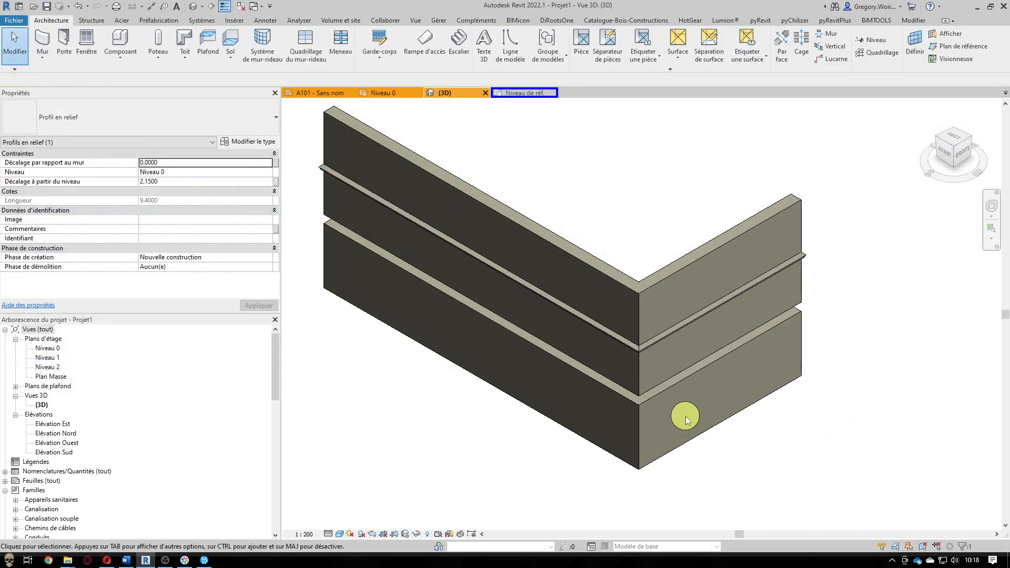
Step: Examine the moulding's shape up close along the short wall, at its free end and at the wall corner
{"action": "scroll", "coordinate": [647, 370], "scroll_direction": "up", "scroll_amount": 3}
{"action": "scroll", "coordinate": [647, 368], "scroll_direction": "up", "scroll_amount": 2}
{"action": "scroll", "coordinate": [942, 213], "scroll_direction": "up", "scroll_amount": 1}
{"action": "left_click", "coordinate": [942, 142]}
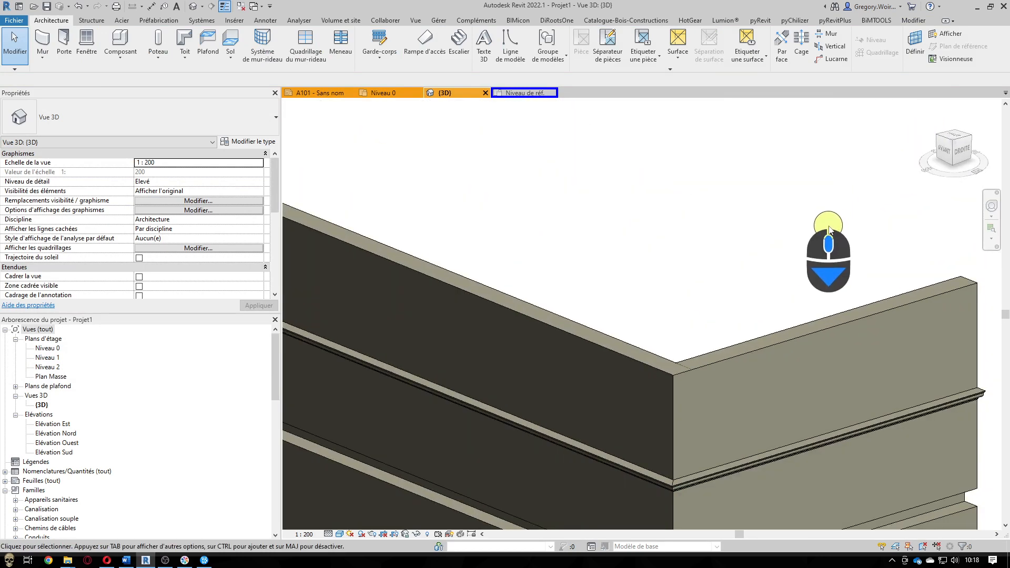
{"action": "scroll", "coordinate": [960, 409], "scroll_direction": "down", "scroll_amount": 2}
{"action": "scroll", "coordinate": [958, 416], "scroll_direction": "up", "scroll_amount": 6}
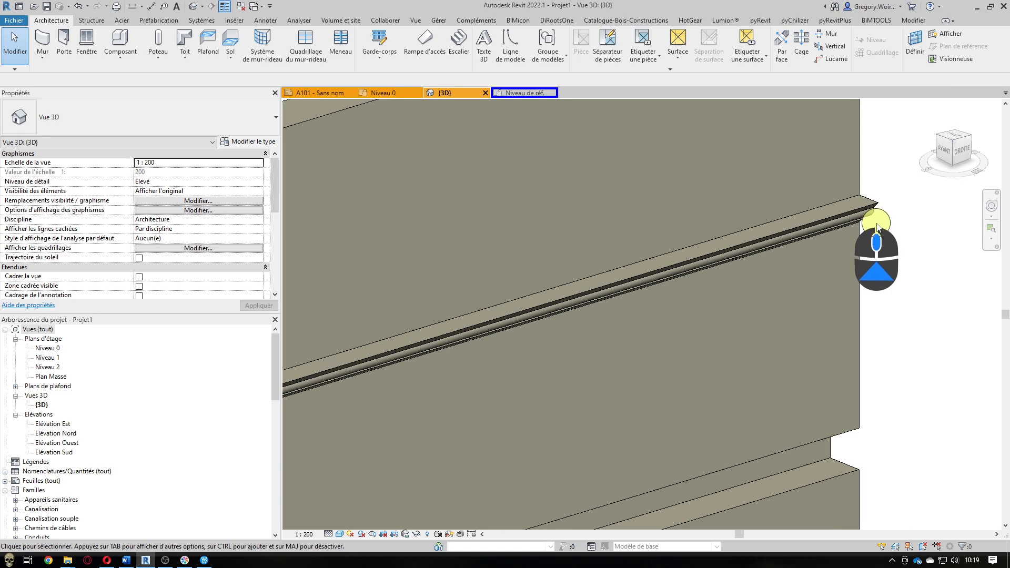
{"action": "left_click", "coordinate": [943, 159]}
{"action": "middle_click_drag", "start_coordinate": [942, 383], "coordinate": [924, 288]}
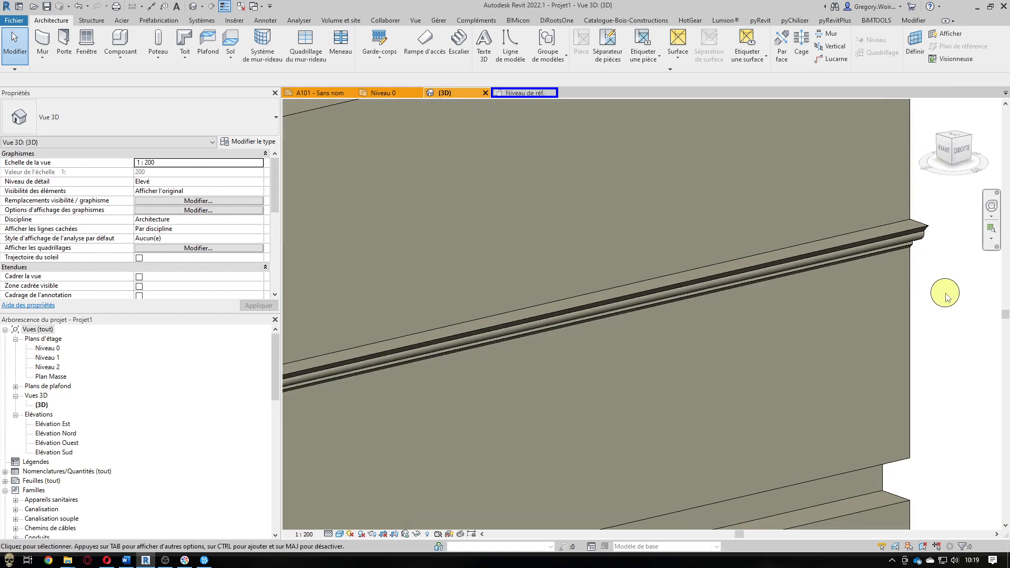
{"action": "scroll", "coordinate": [967, 290], "scroll_direction": "down", "scroll_amount": 2}
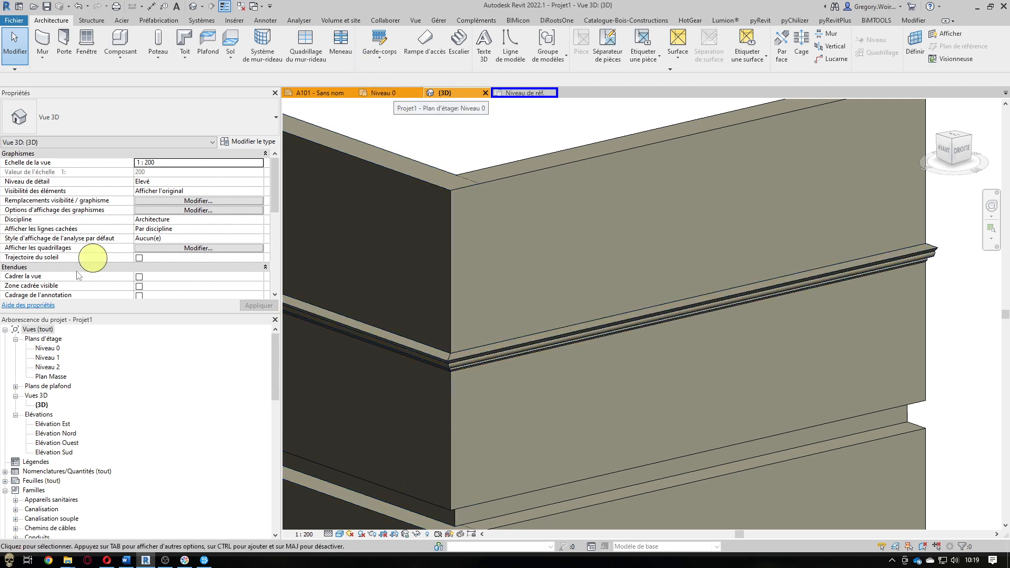
Step: Set the horizontal moulding's distance from the top edge of the walls to 0
{"action": "left_click", "coordinate": [950, 152]}
{"action": "scroll", "coordinate": [500, 331], "scroll_direction": "up", "scroll_amount": 3}
{"action": "scroll", "coordinate": [726, 288], "scroll_direction": "up", "scroll_amount": 6}
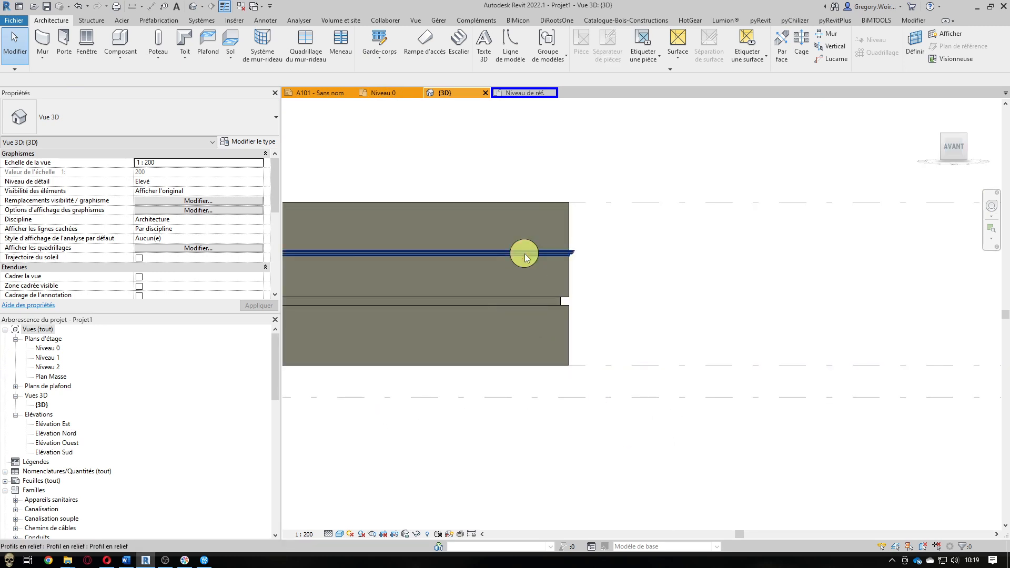
{"action": "left_click", "coordinate": [525, 255]}
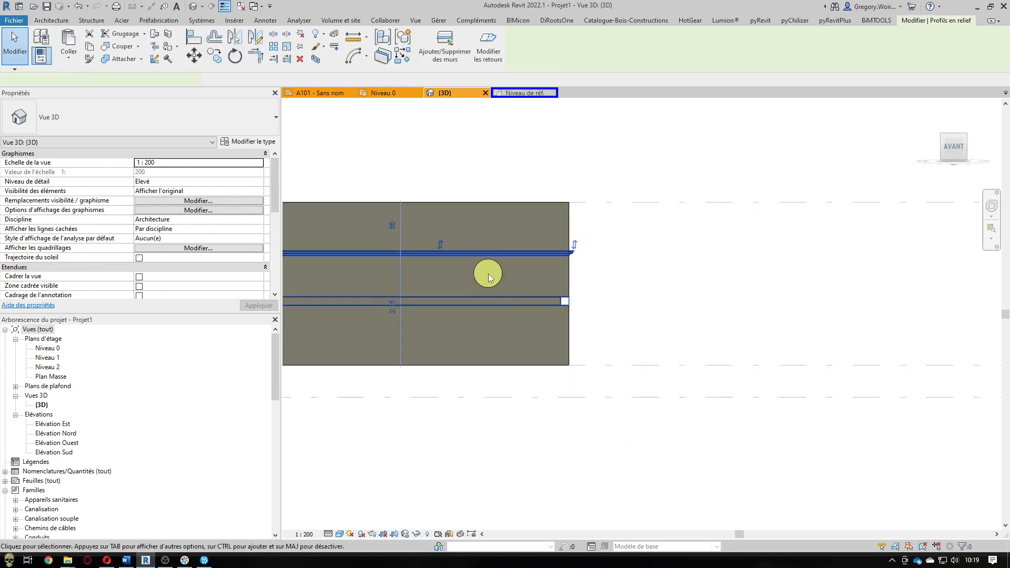
{"action": "left_click", "coordinate": [391, 228]}
{"action": "type", "text": "0.8500"}
{"action": "key", "text": "Return"}
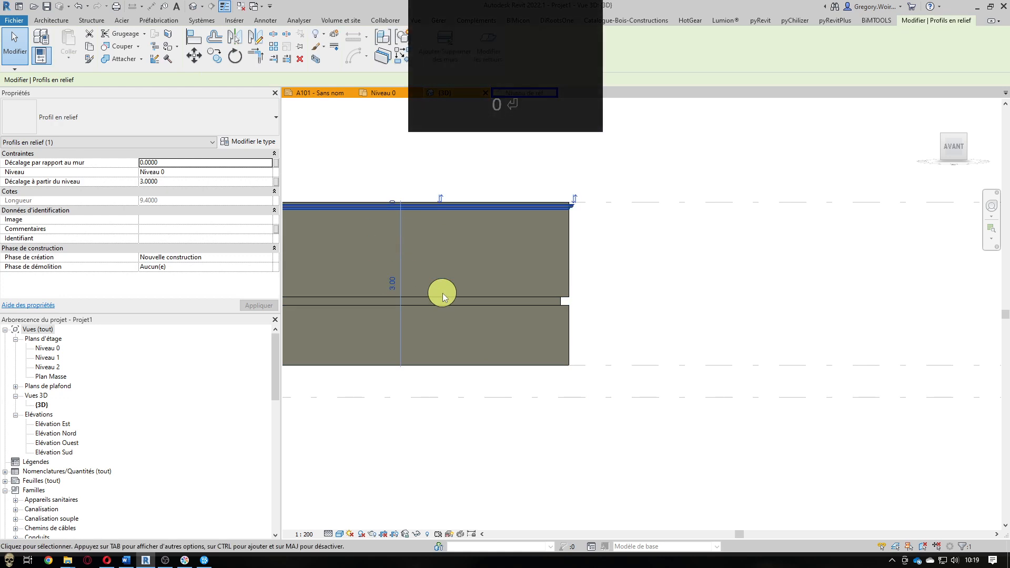
{"action": "left_click", "coordinate": [606, 270]}
{"action": "scroll", "coordinate": [425, 229], "scroll_direction": "up", "scroll_amount": 5}
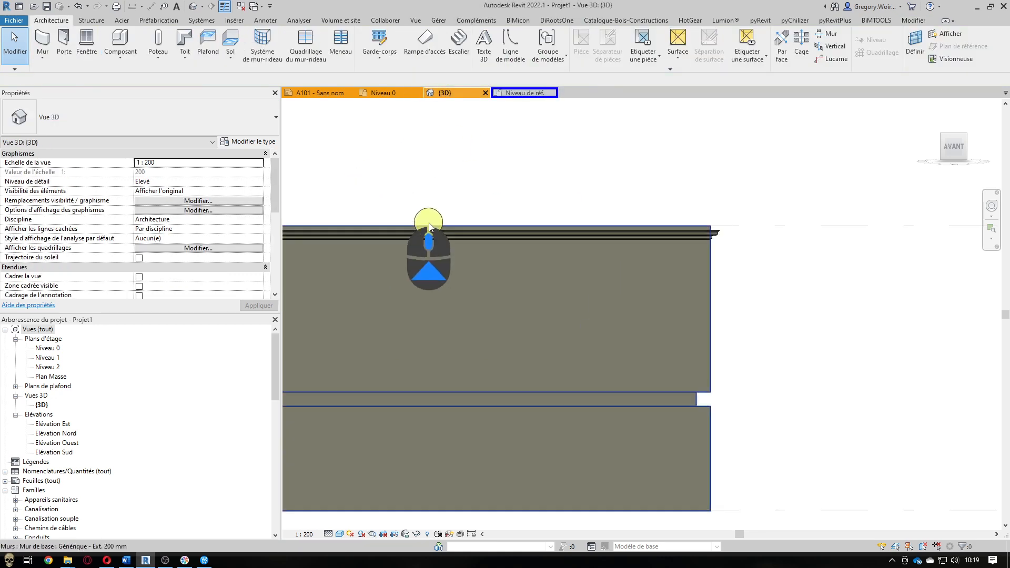
{"action": "left_click", "coordinate": [432, 241]}
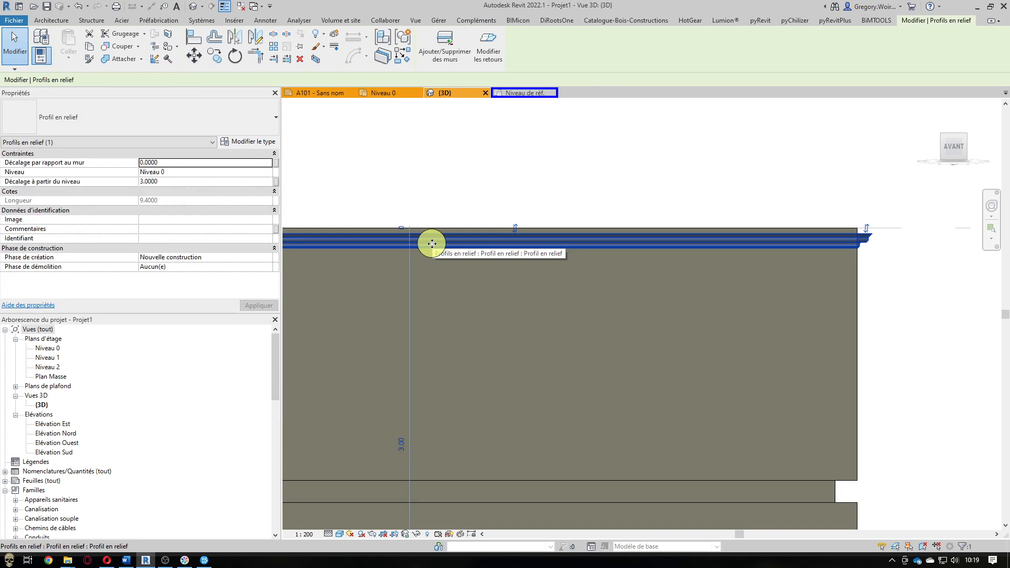
{"action": "scroll", "coordinate": [432, 244], "scroll_direction": "up", "scroll_amount": 3}
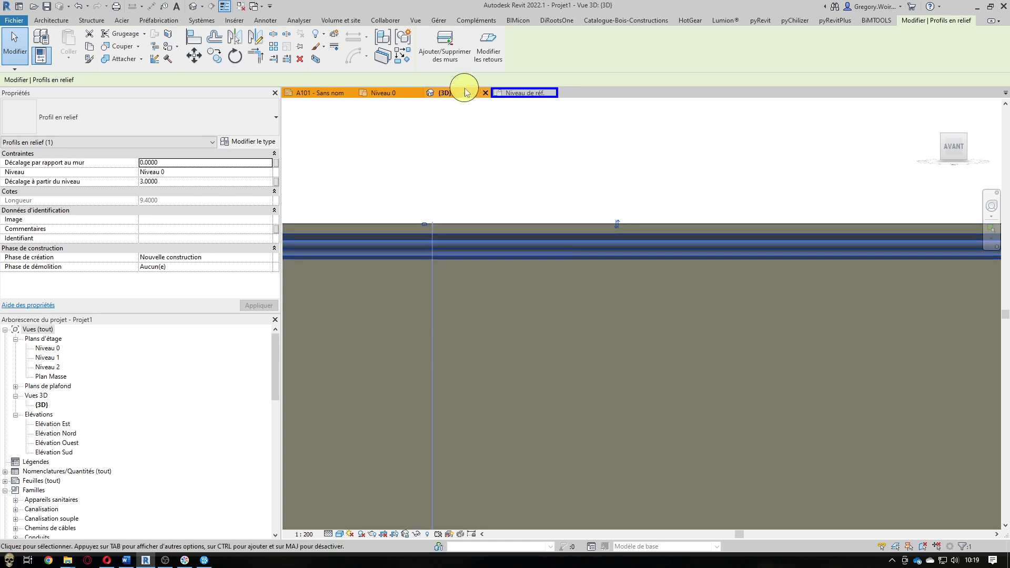
Step: In the Famille2 profile family, move the whole outline up so its inner top corner sits on the intersection of the reference planes
{"action": "left_click", "coordinate": [535, 95]}
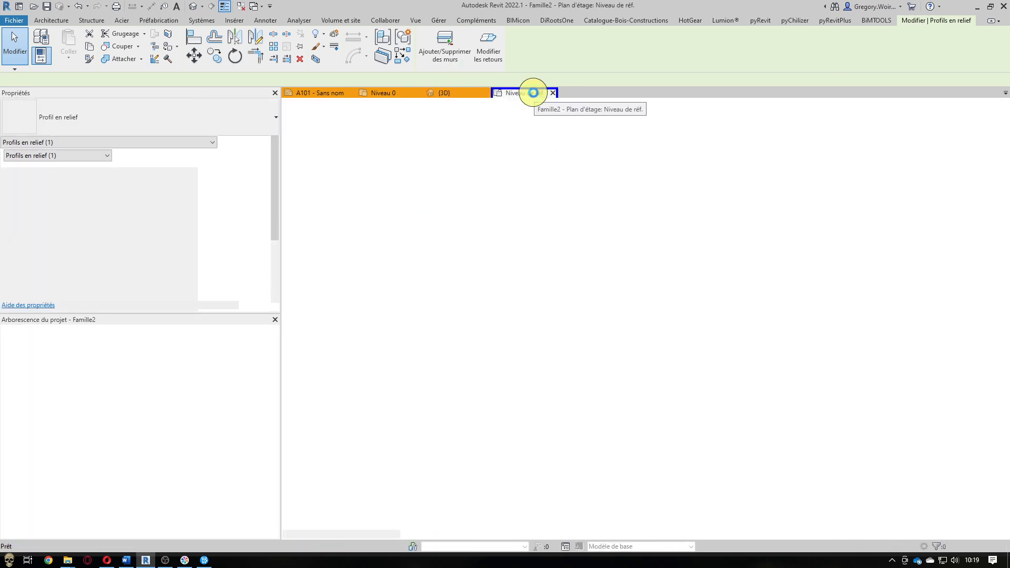
{"action": "scroll", "coordinate": [591, 268], "scroll_direction": "up", "scroll_amount": 1}
{"action": "left_click", "coordinate": [591, 266]}
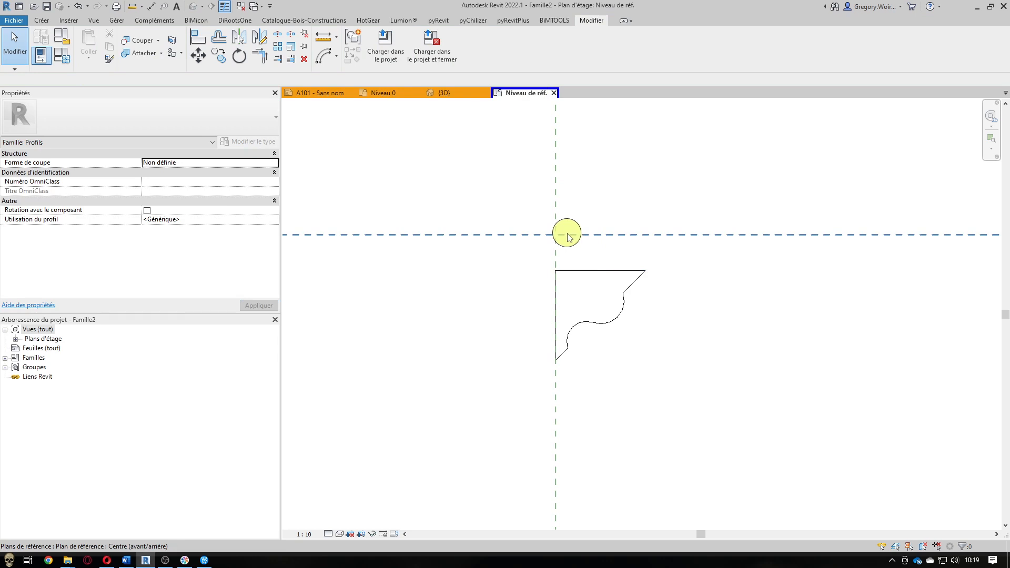
{"action": "left_click_drag", "start_coordinate": [684, 396], "coordinate": [571, 265]}
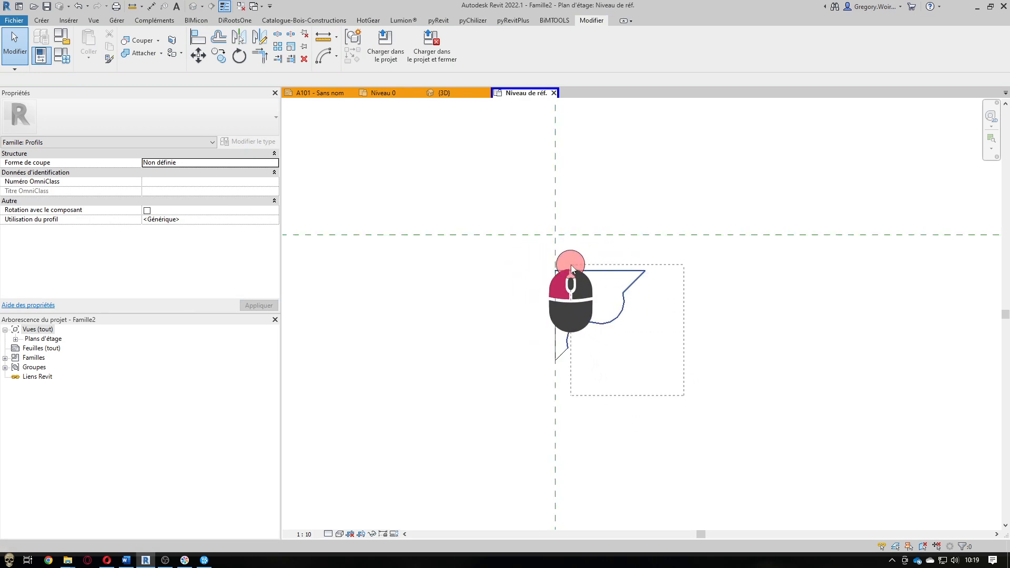
{"action": "left_click", "coordinate": [562, 354], "text": "ctrl"}
{"action": "left_click", "coordinate": [553, 332], "text": "ctrl"}
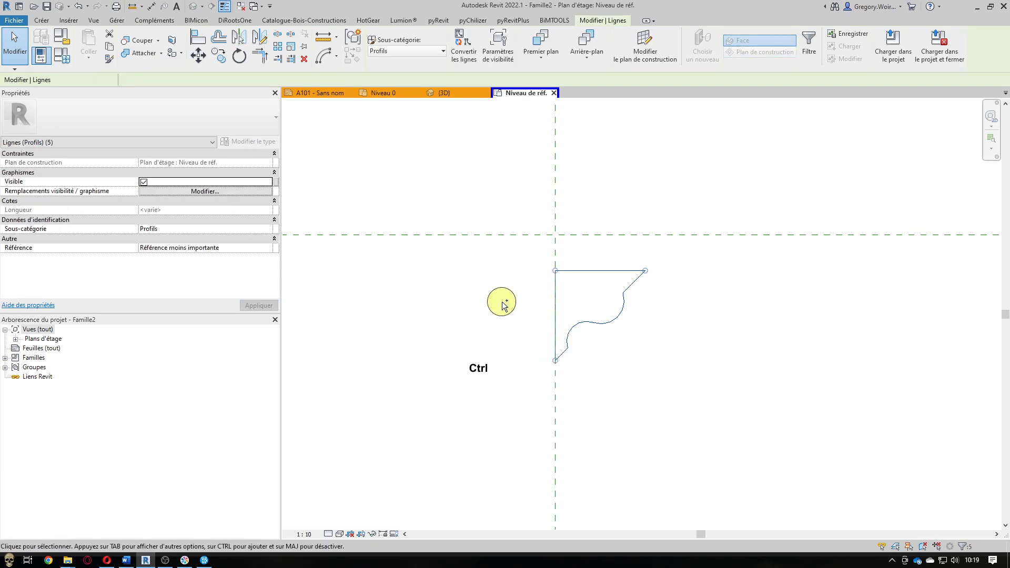
{"action": "left_click", "coordinate": [198, 59]}
{"action": "scroll", "coordinate": [554, 268], "scroll_direction": "up", "scroll_amount": 4}
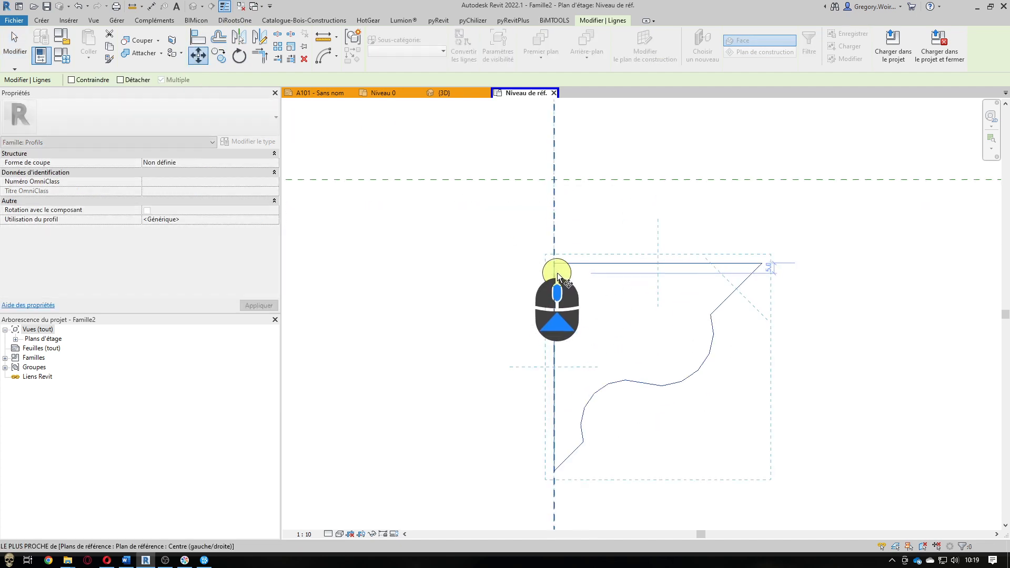
{"action": "left_click", "coordinate": [554, 263]}
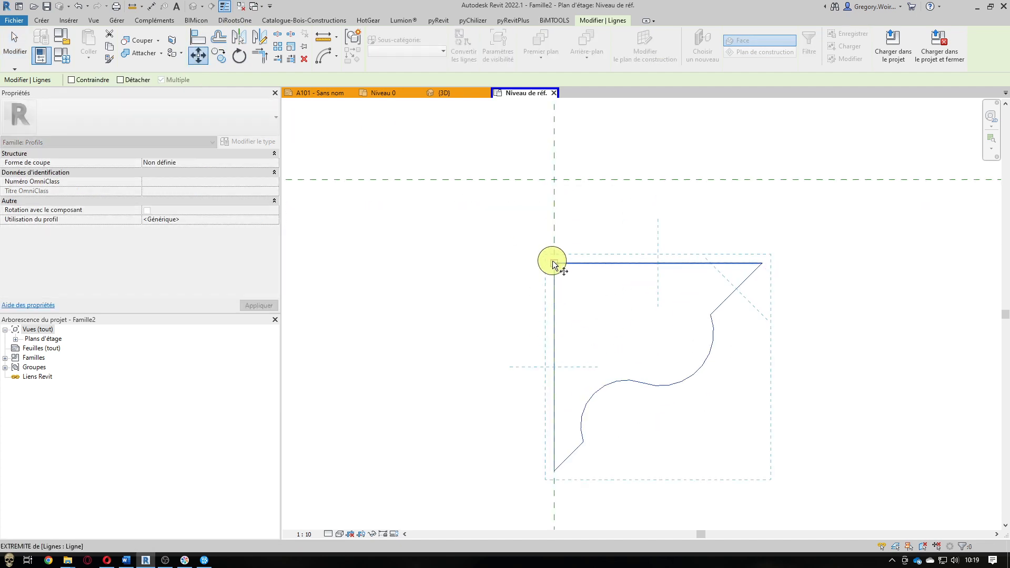
{"action": "left_click", "coordinate": [555, 181]}
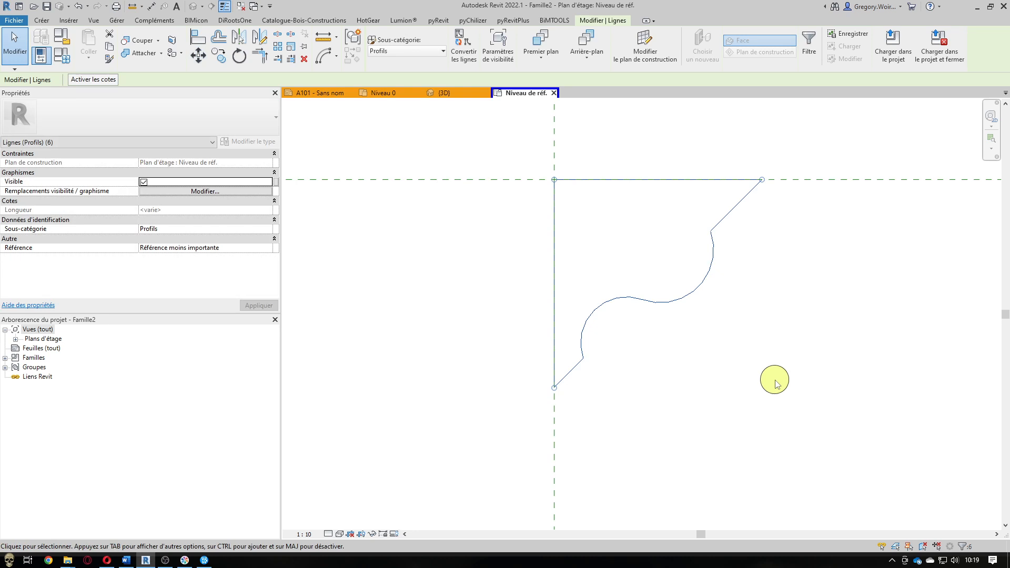
{"action": "left_click", "coordinate": [776, 384]}
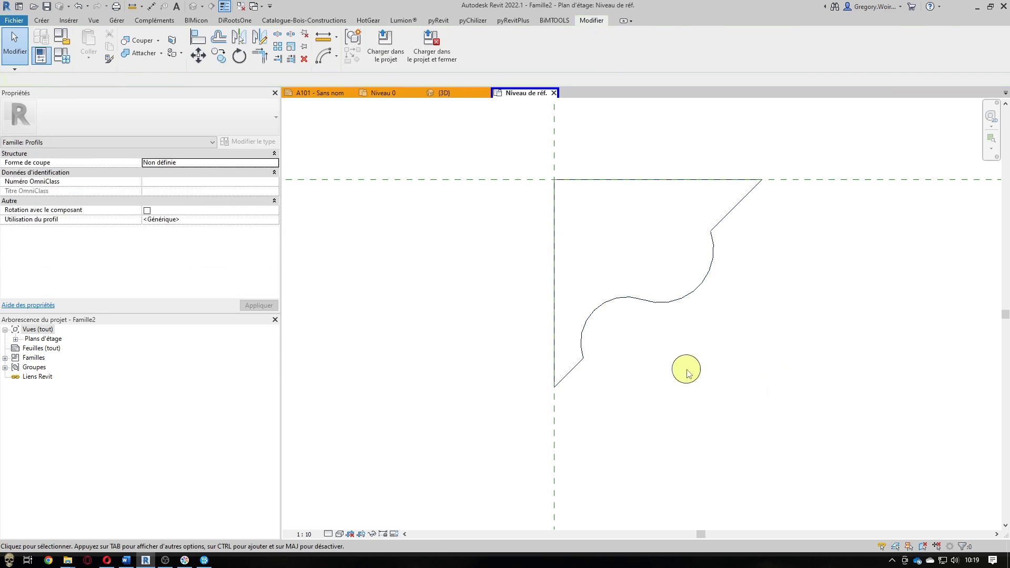
Step: Reload the profile family into Projet1, replacing the existing version, and return to the {3D} view
{"action": "left_click", "coordinate": [385, 45]}
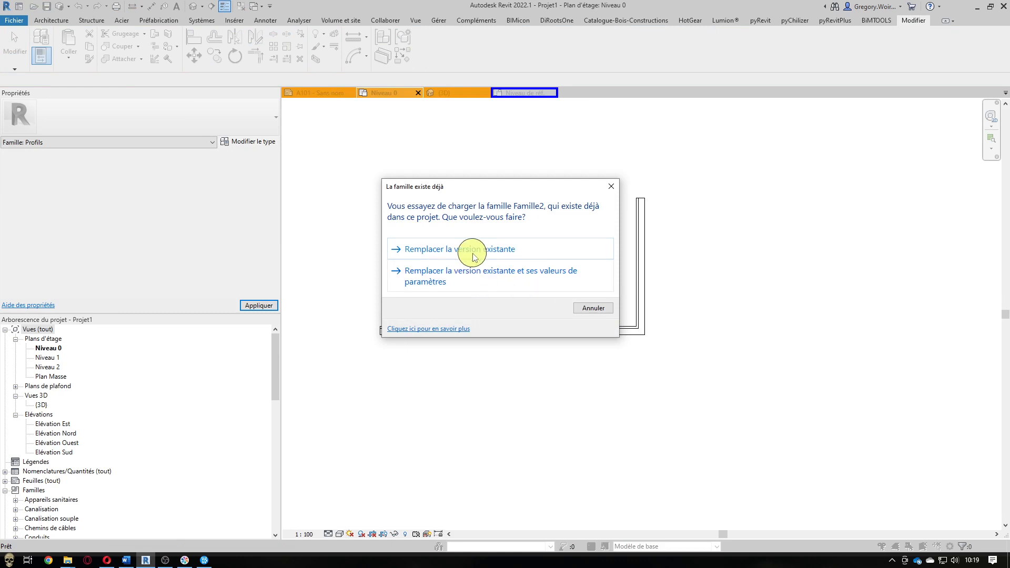
{"action": "left_click", "coordinate": [474, 255]}
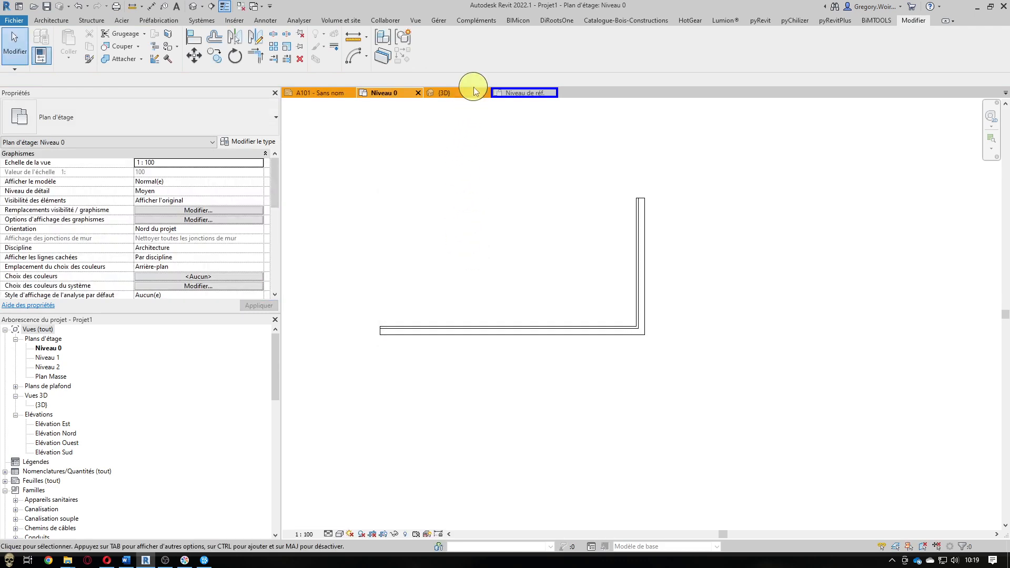
{"action": "left_click", "coordinate": [448, 93]}
{"action": "scroll", "coordinate": [491, 236], "scroll_direction": "down", "scroll_amount": 5}
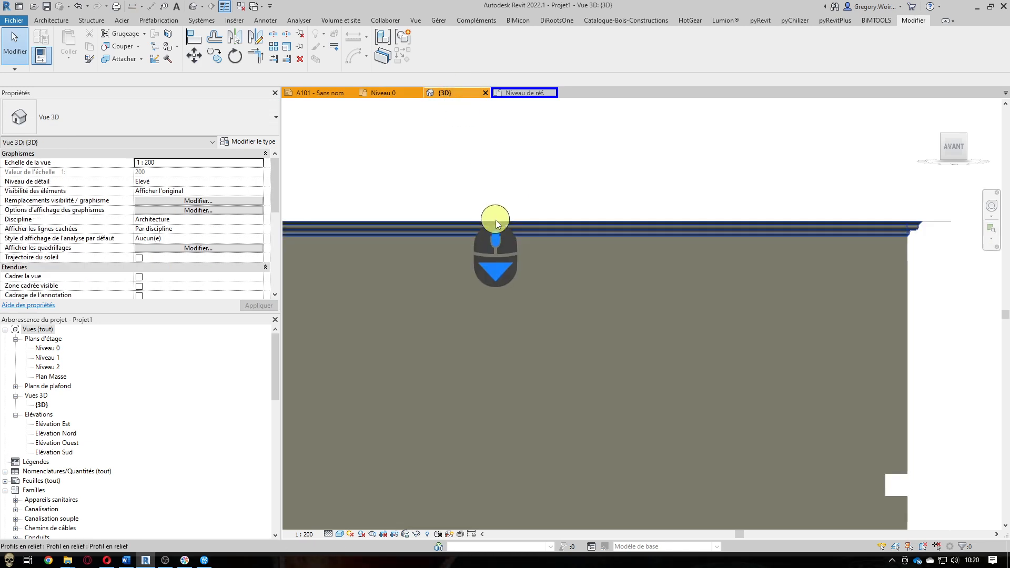
{"action": "scroll", "coordinate": [946, 287], "scroll_direction": "down", "scroll_amount": 3}
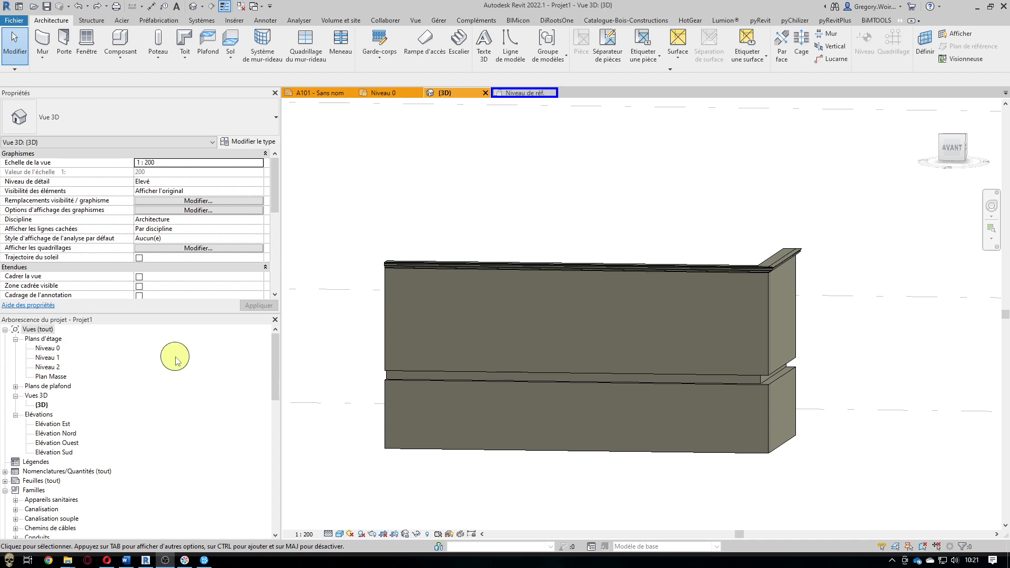
Step: Place a vertical wall sweep on the front face of the long wall, about a third of its length from the free end
{"action": "left_click", "coordinate": [49, 64]}
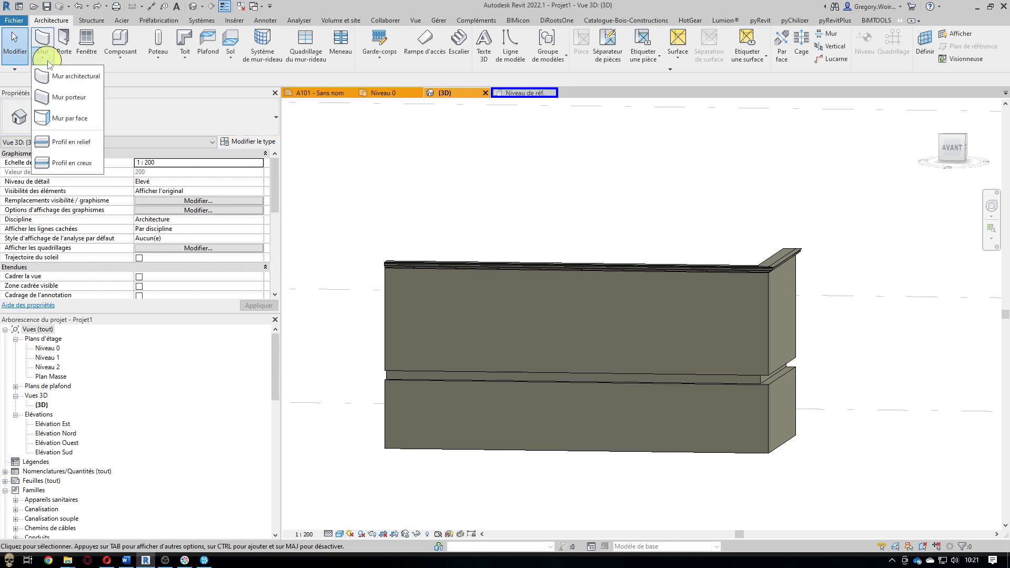
{"action": "left_click", "coordinate": [82, 142]}
{"action": "left_click", "coordinate": [461, 43]}
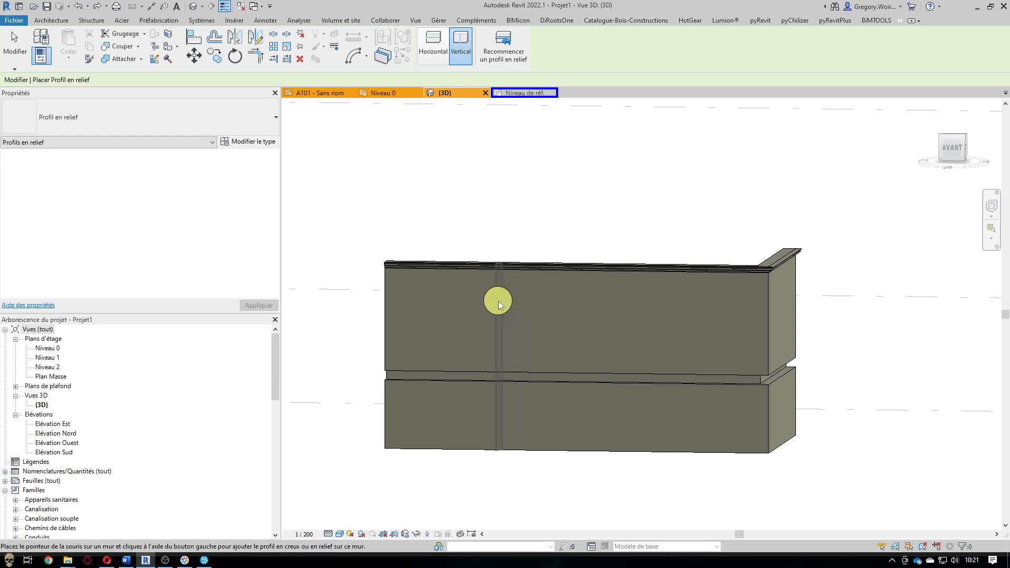
{"action": "left_click", "coordinate": [504, 302]}
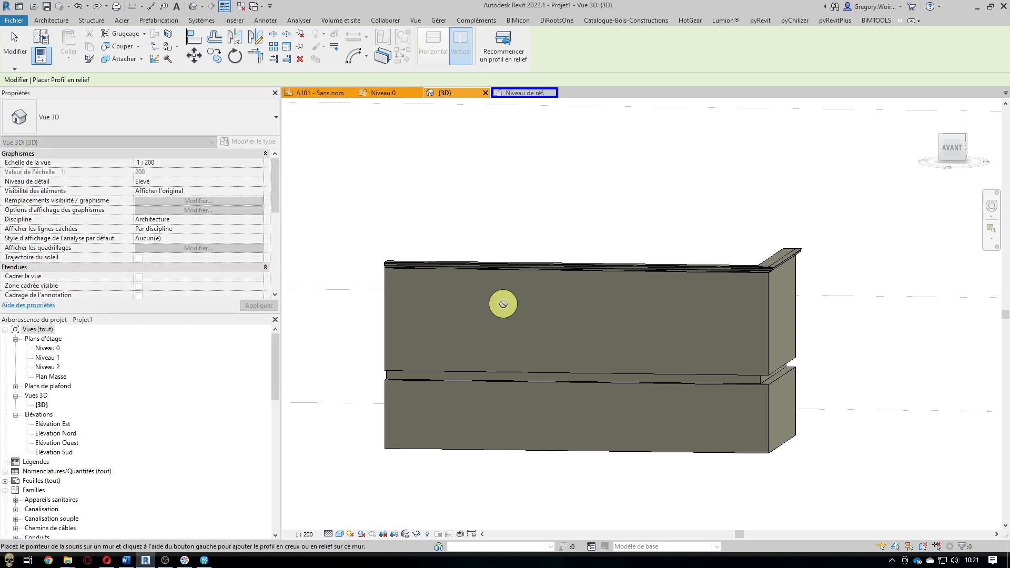
{"action": "scroll", "coordinate": [537, 296], "scroll_direction": "up", "scroll_amount": 3}
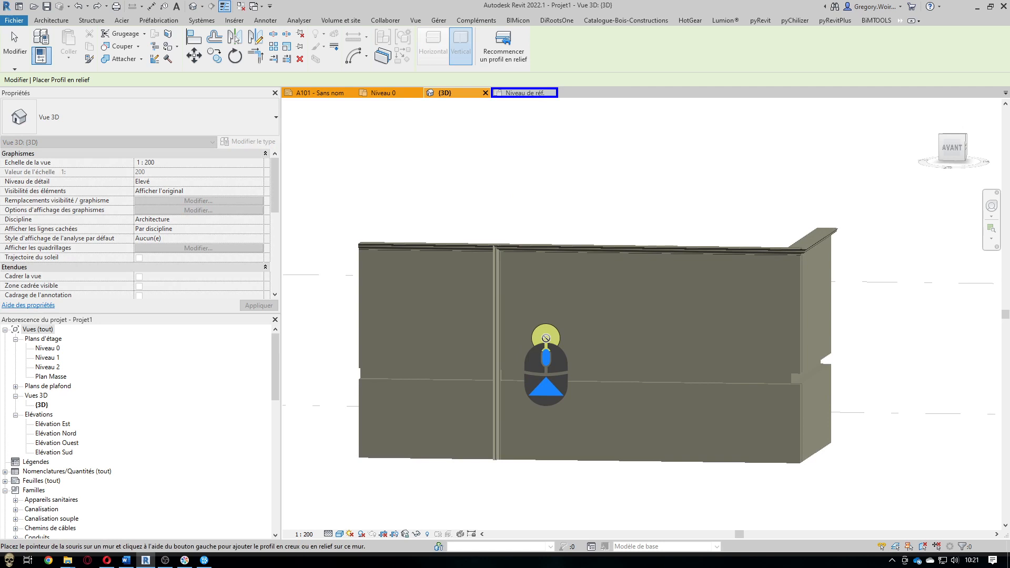
{"action": "left_click", "coordinate": [15, 45]}
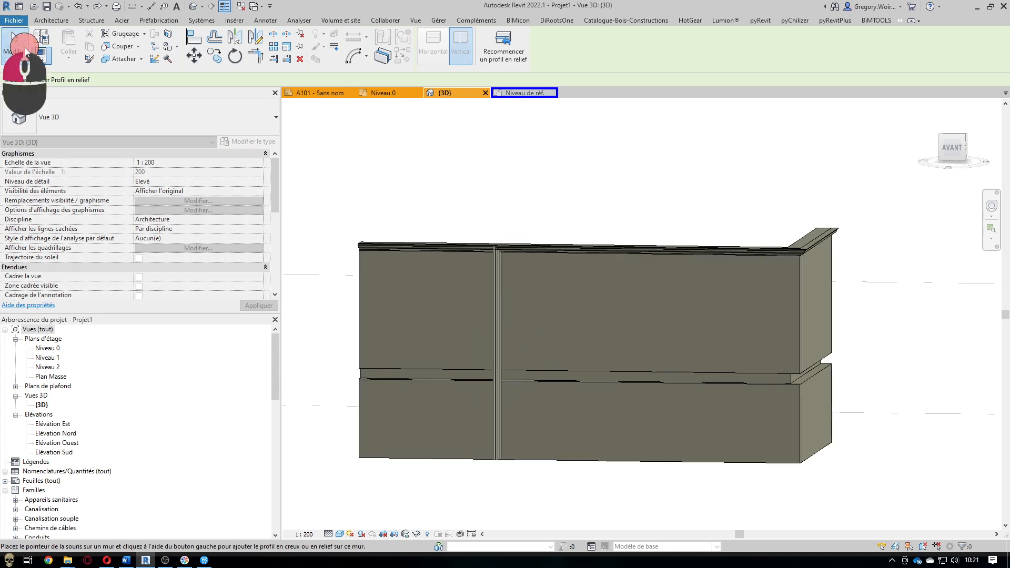
Step: Try to trim the horizontal top moulding and the vertical moulding to each other at their crossing with Trim/Extend to Corner
{"action": "scroll", "coordinate": [471, 231], "scroll_direction": "up", "scroll_amount": 4}
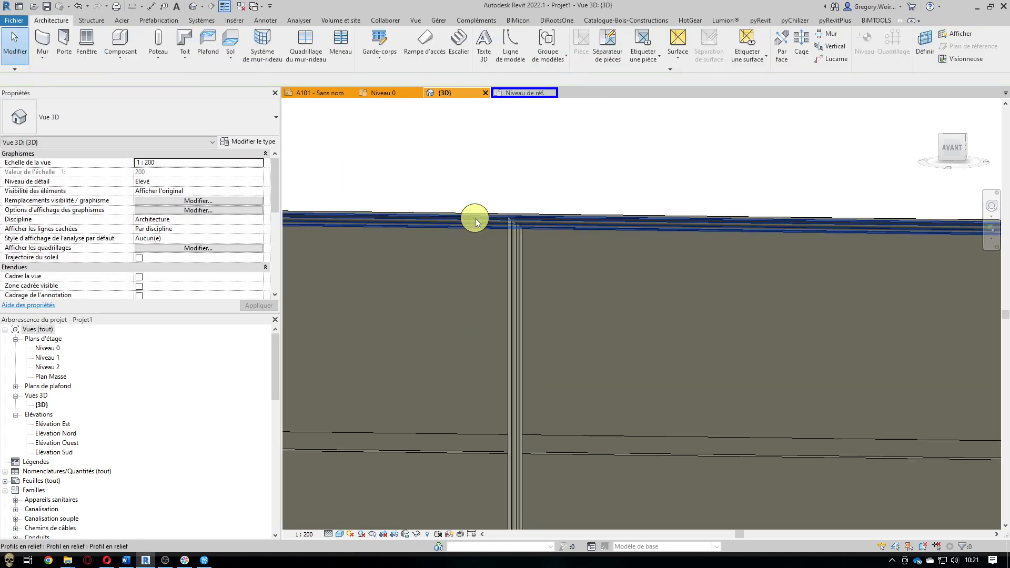
{"action": "scroll", "coordinate": [552, 169], "scroll_direction": "down", "scroll_amount": 5}
{"action": "left_click", "coordinate": [545, 197]}
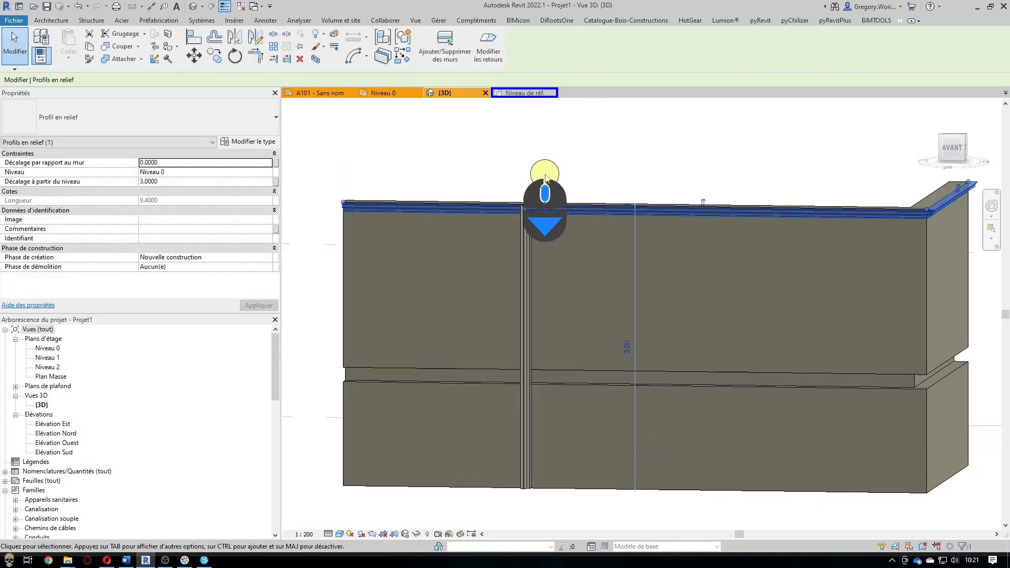
{"action": "left_click", "coordinate": [258, 62]}
{"action": "left_click", "coordinate": [525, 229]}
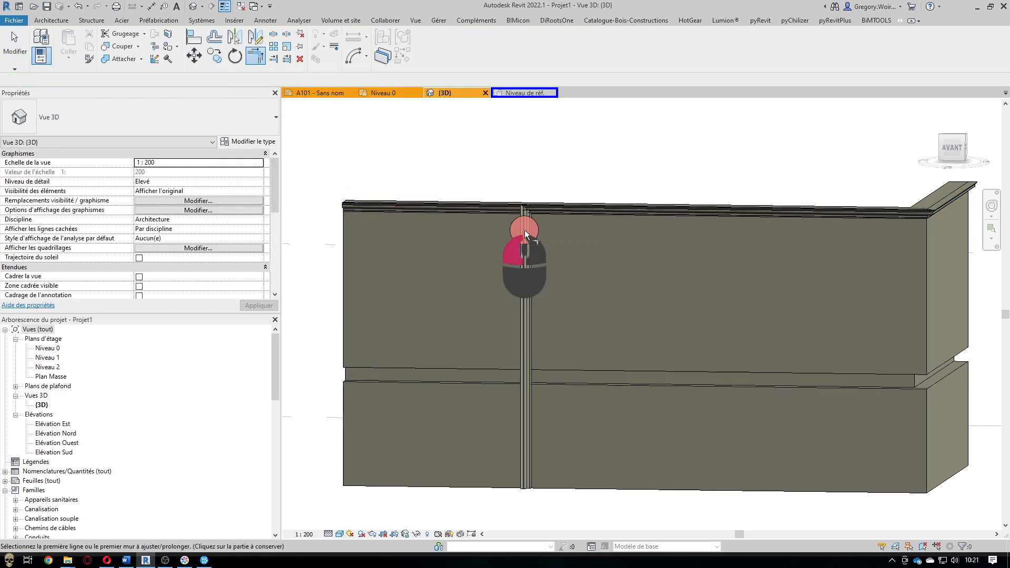
{"action": "left_click", "coordinate": [541, 207]}
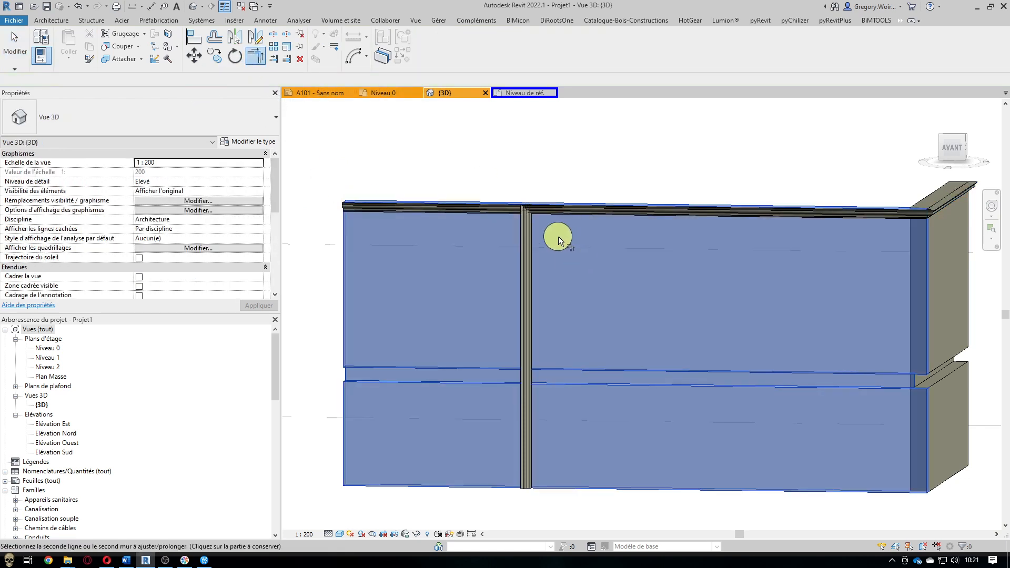
{"action": "key", "text": "Escape"}
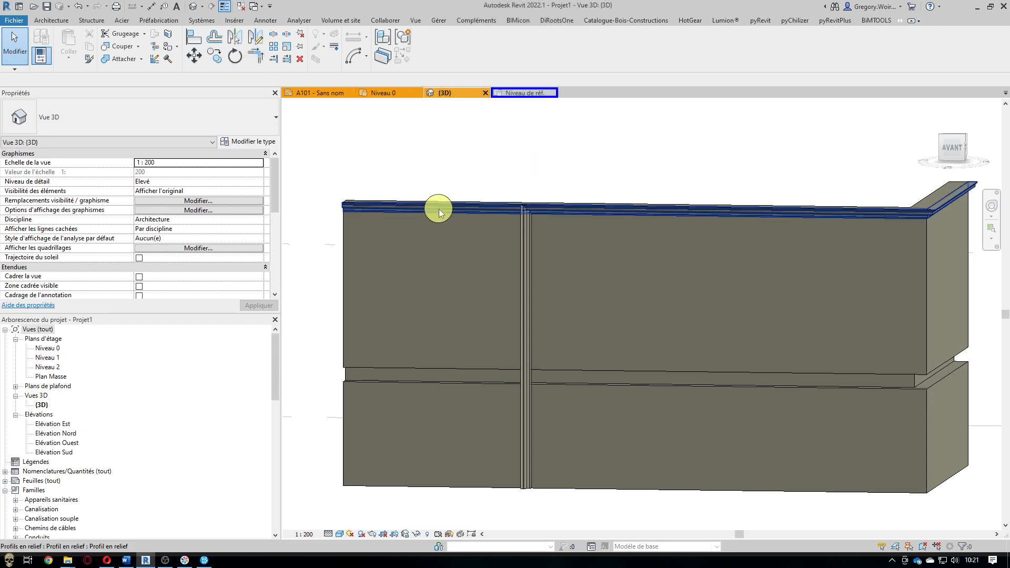
Step: Shorten the horizontal top moulding to 7.5 m by pulling its free end back to the vertical moulding, and check their corner joint
{"action": "left_click", "coordinate": [344, 205]}
{"action": "left_click", "coordinate": [357, 202]}
{"action": "left_click_drag", "start_coordinate": [357, 203], "coordinate": [519, 204]}
{"action": "left_click", "coordinate": [584, 160]}
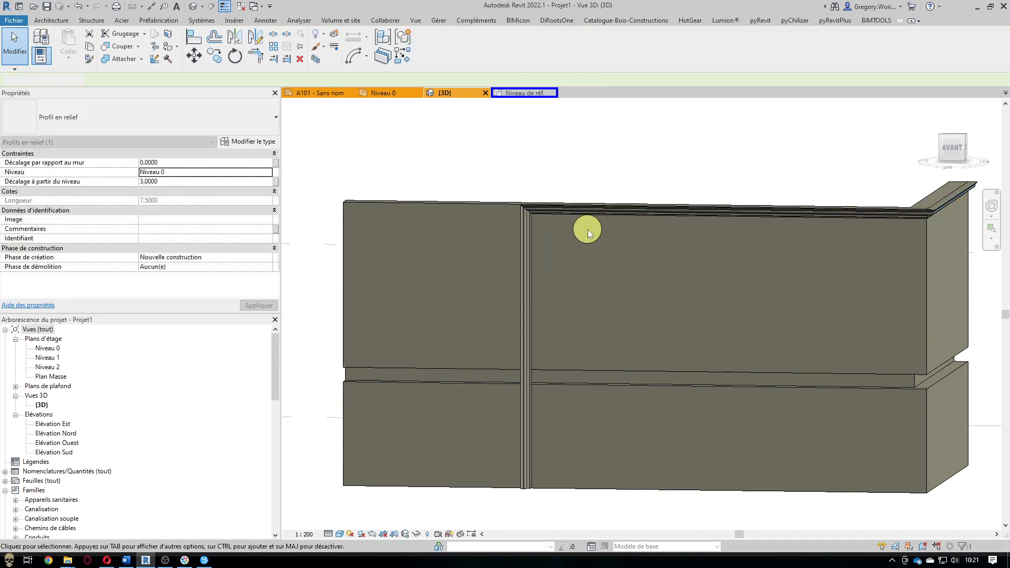
{"action": "scroll", "coordinate": [555, 246], "scroll_direction": "up", "scroll_amount": 3}
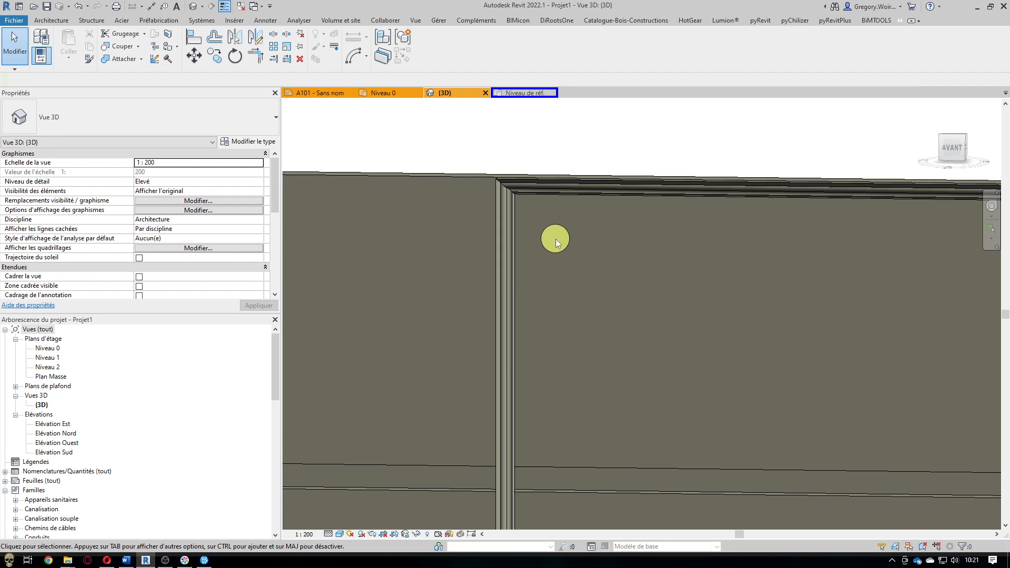
{"action": "left_click", "coordinate": [509, 265]}
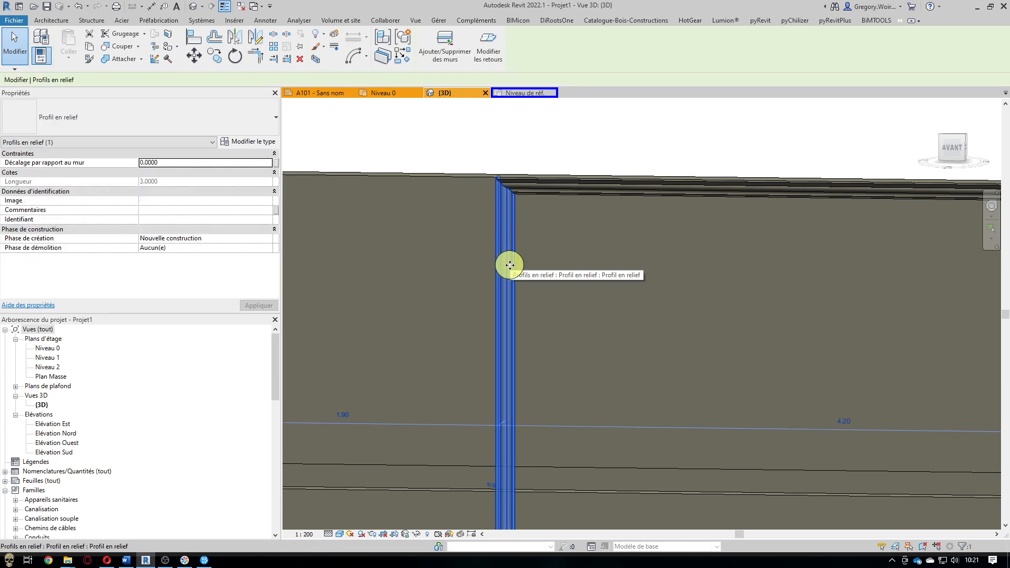
{"action": "left_click", "coordinate": [566, 152]}
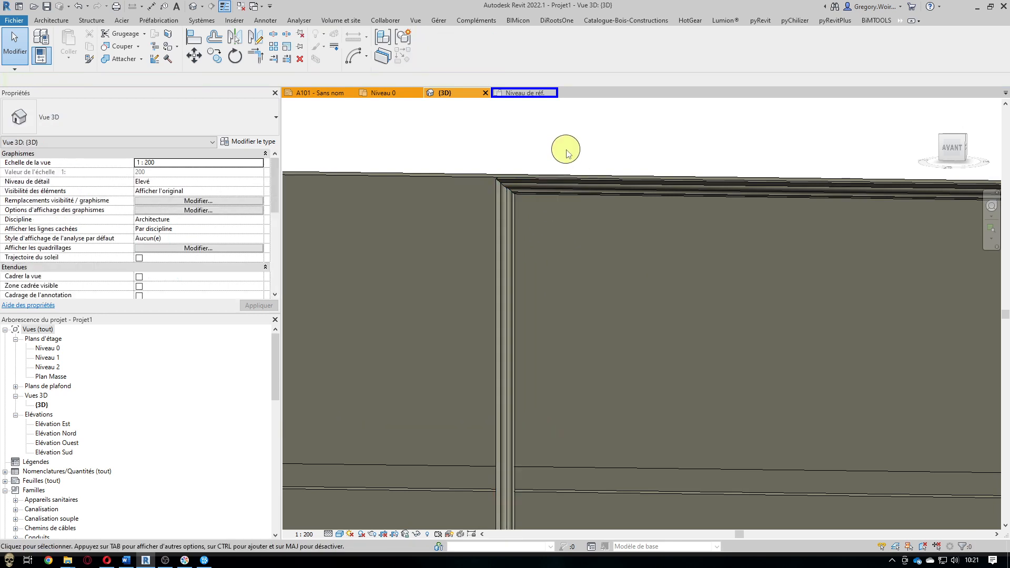